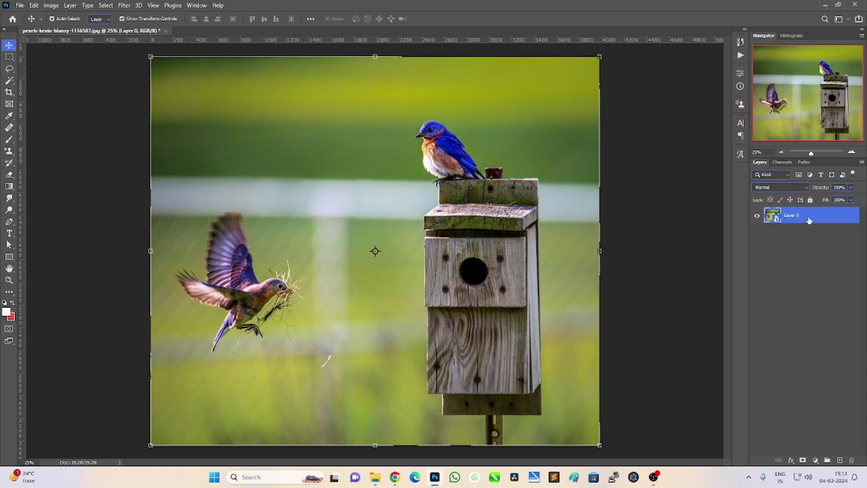
Open the photo in the Camera Raw filter with Detail collapsed and Basic expanded
left_click(124, 6)
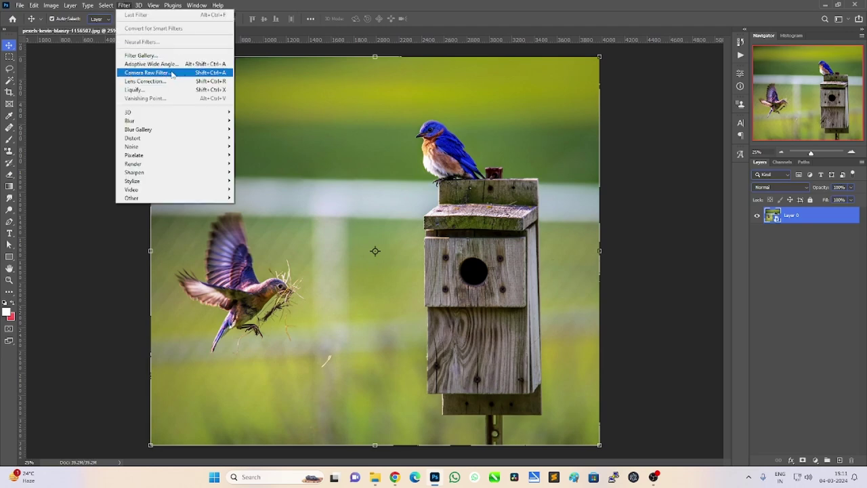
left_click(172, 73)
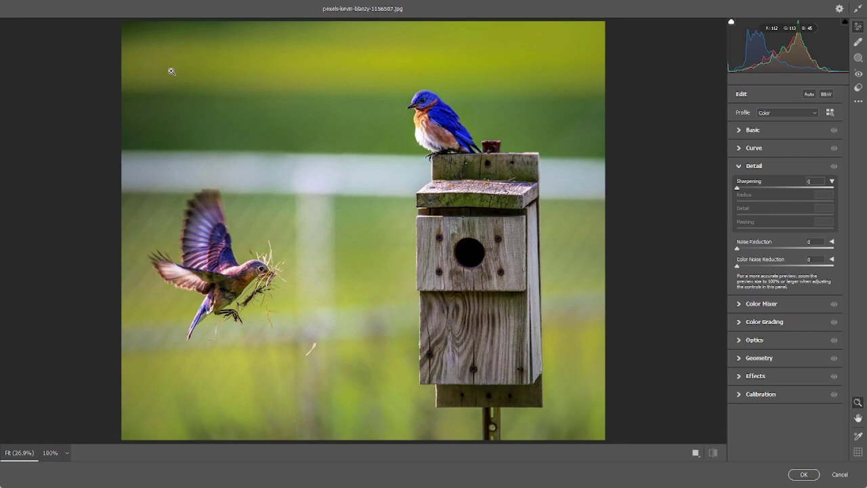
left_click(745, 168)
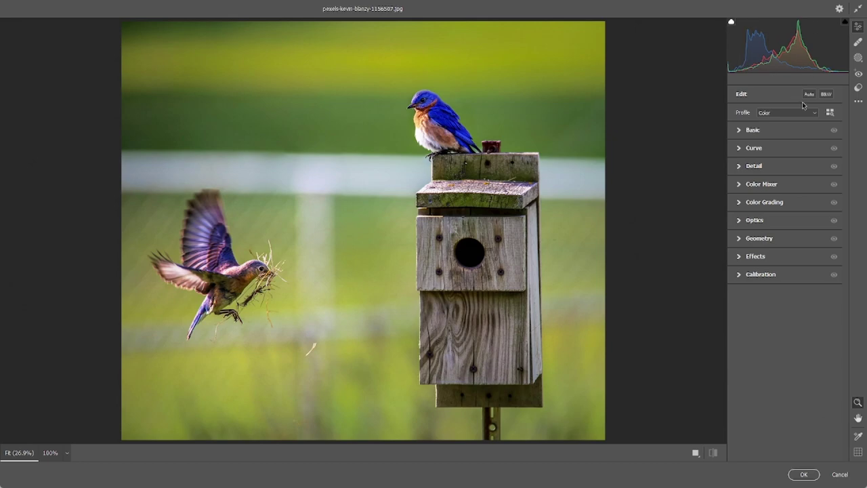
left_click(741, 133)
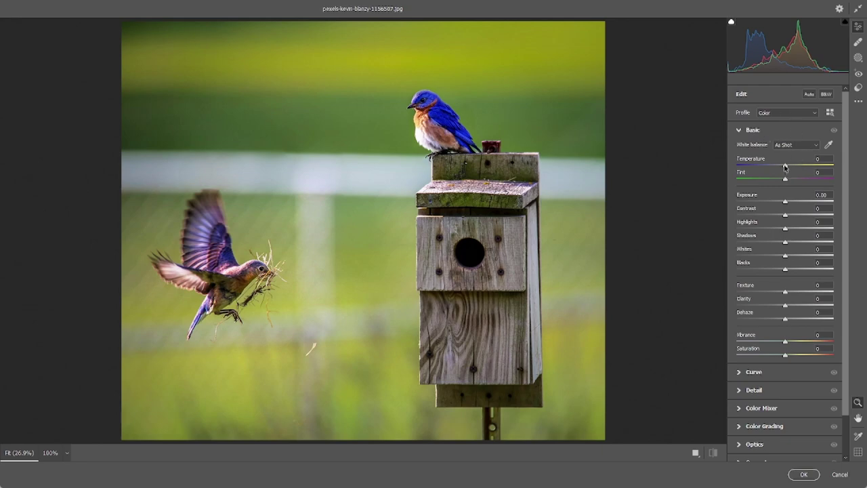
Try several Temperature values, ending at +47 for a warmer white balance
mouse_move(785, 167)
left_mouse_down()
mouse_move(775, 168)
mouse_move(794, 167)
left_mouse_up()
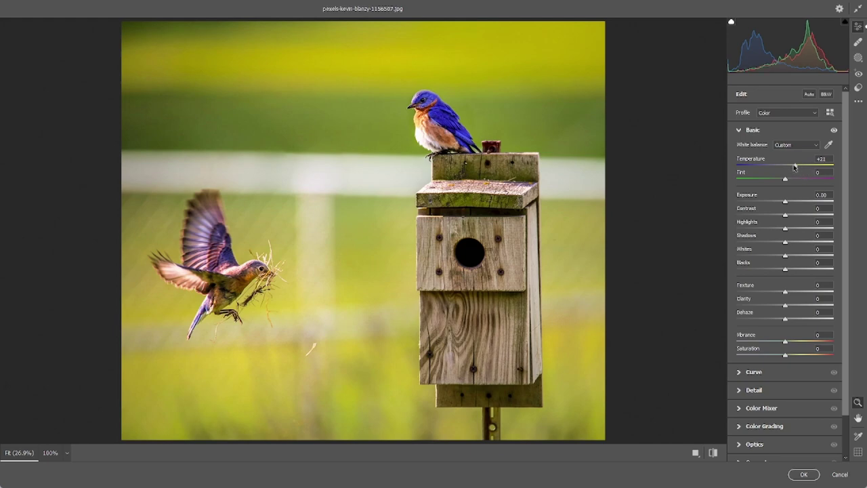
left_click_drag(795, 166, 789, 167)
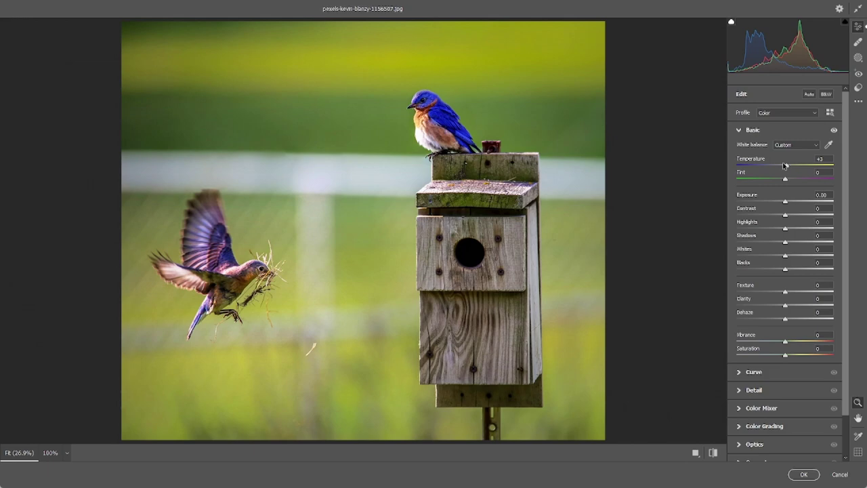
left_click_drag(785, 165, 817, 169)
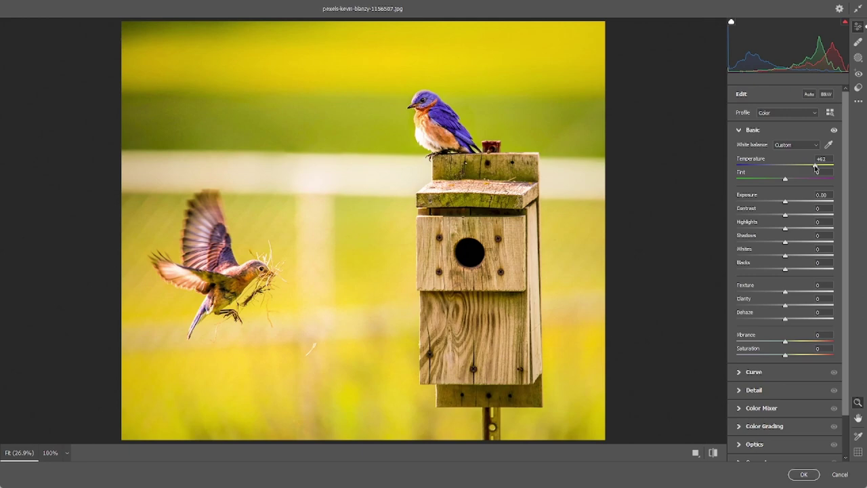
mouse_move(816, 168)
left_mouse_down()
mouse_move(749, 169)
mouse_move(807, 169)
left_mouse_up()
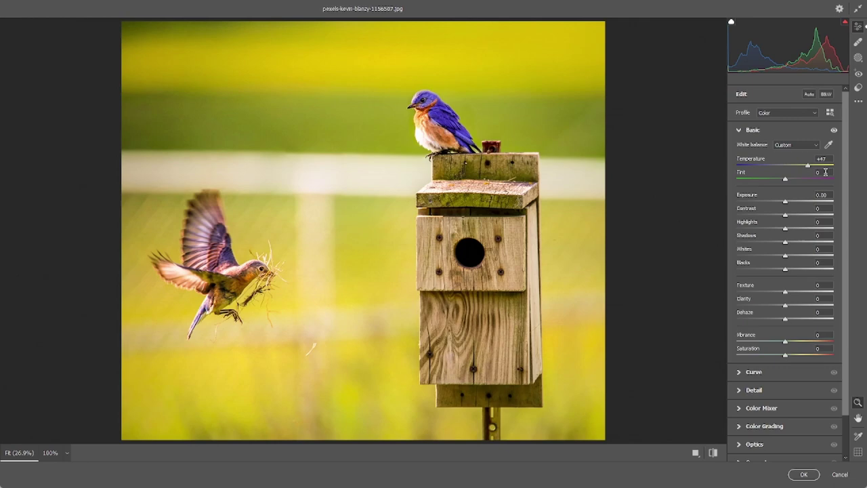
Set Temperature to +42 and, after testing magenta and green, Tint to +50
mouse_move(809, 169)
left_mouse_down()
mouse_move(768, 174)
mouse_move(805, 176)
left_mouse_up()
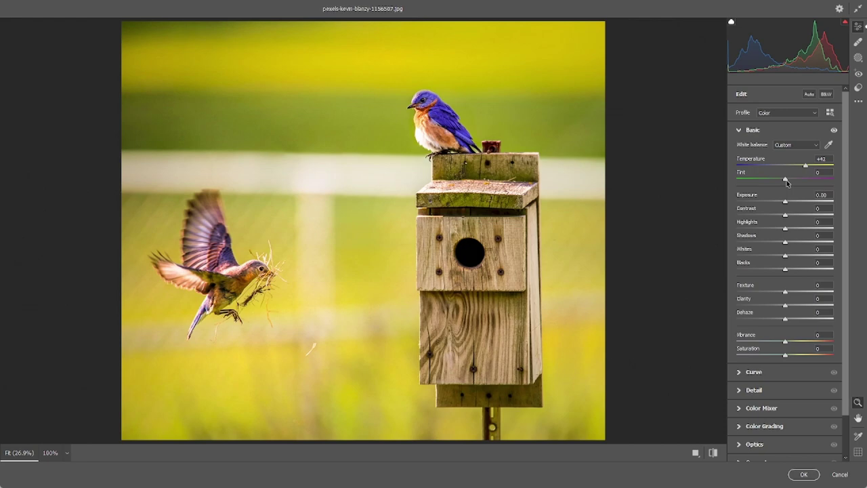
left_click_drag(786, 183, 816, 183)
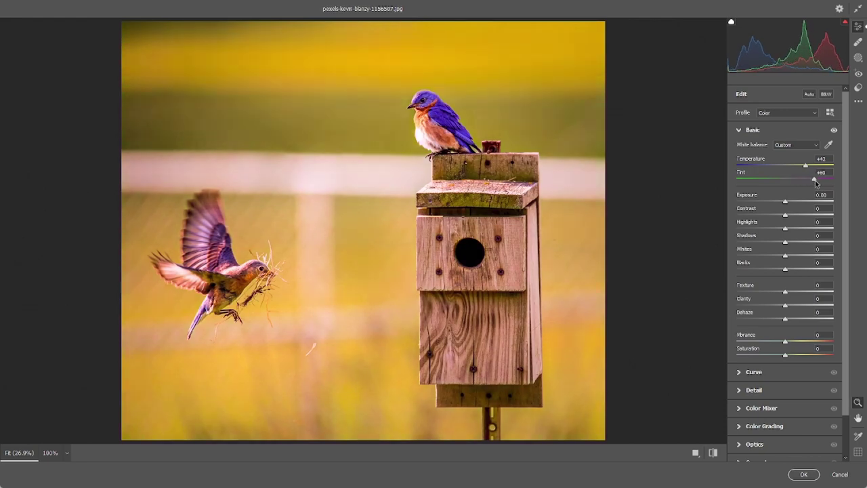
left_click_drag(816, 183, 825, 184)
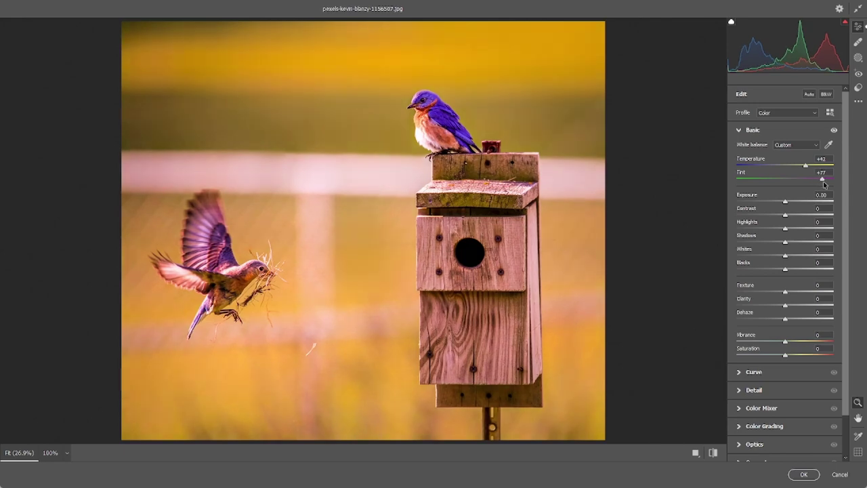
mouse_move(825, 184)
left_mouse_down()
mouse_move(750, 182)
mouse_move(792, 189)
left_mouse_up()
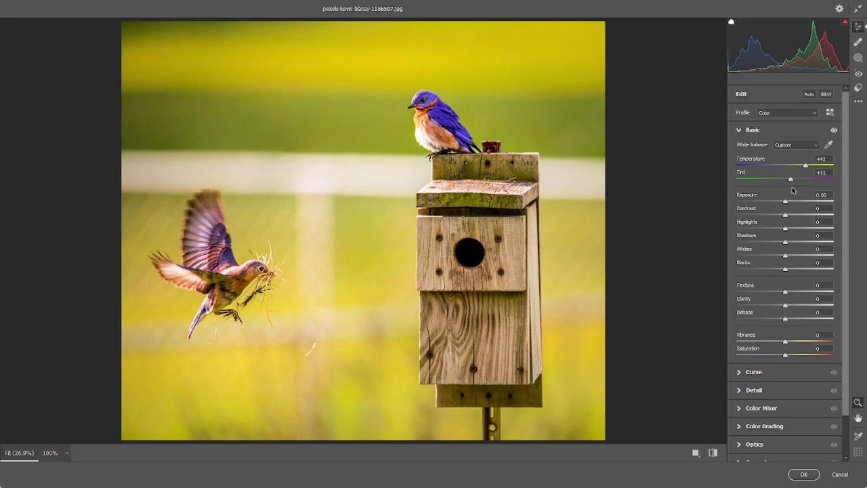
mouse_move(790, 178)
left_mouse_down()
mouse_move(817, 178)
mouse_move(788, 189)
left_mouse_up()
left_click_drag(788, 189, 807, 187)
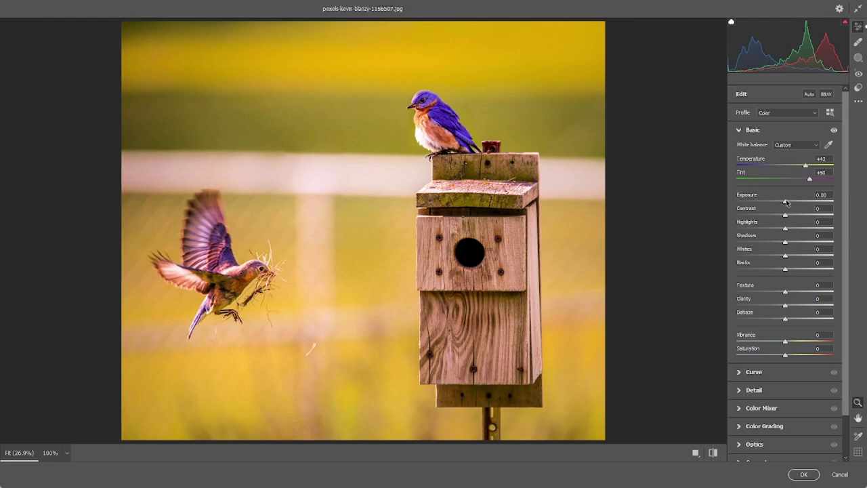
Test a brighter Exposure, then return it to 0.00
left_click_drag(786, 202, 803, 203)
left_click_drag(765, 205, 787, 206)
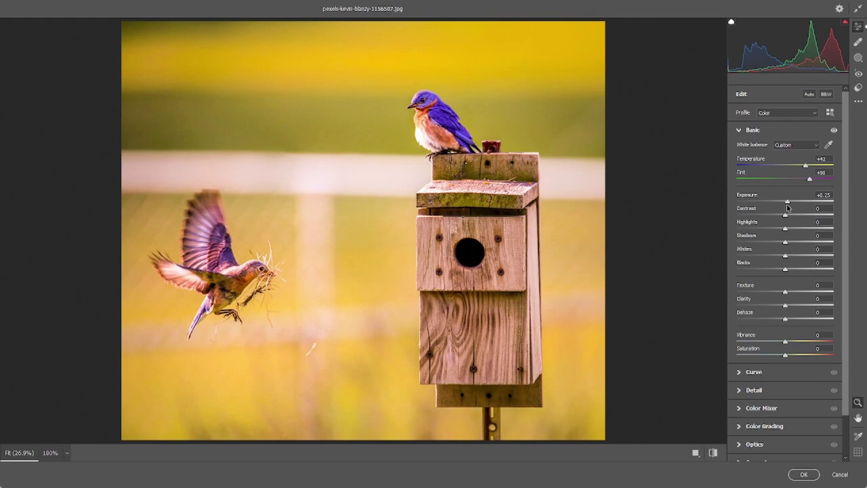
left_click_drag(788, 207, 785, 208)
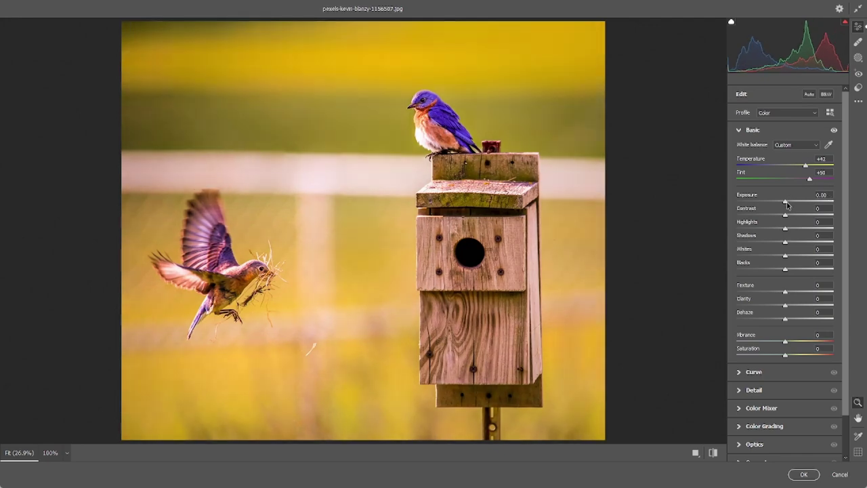
Set Contrast to +26 and Highlights to +4
left_click_drag(785, 214, 803, 216)
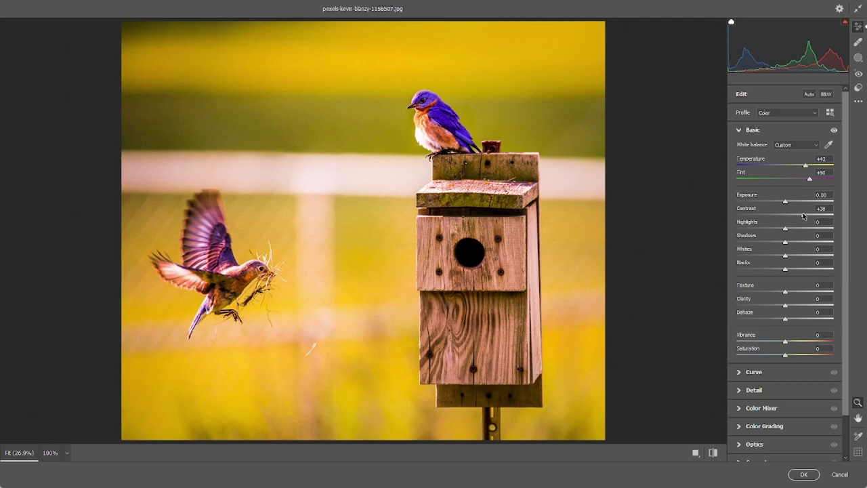
left_click_drag(804, 216, 798, 216)
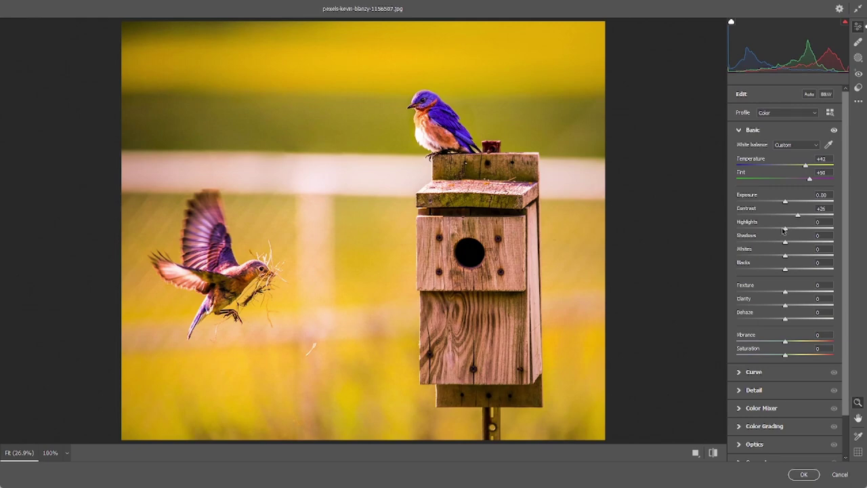
mouse_move(785, 228)
left_mouse_down()
mouse_move(769, 231)
mouse_move(789, 231)
left_mouse_up()
Set Highlights -8, Shadows +38, Whites -53, Blacks +1, and drop Texture to -100
mouse_move(788, 231)
left_mouse_down()
mouse_move(806, 246)
mouse_move(782, 257)
mouse_move(818, 256)
mouse_move(765, 267)
mouse_move(806, 269)
mouse_move(786, 270)
left_mouse_up()
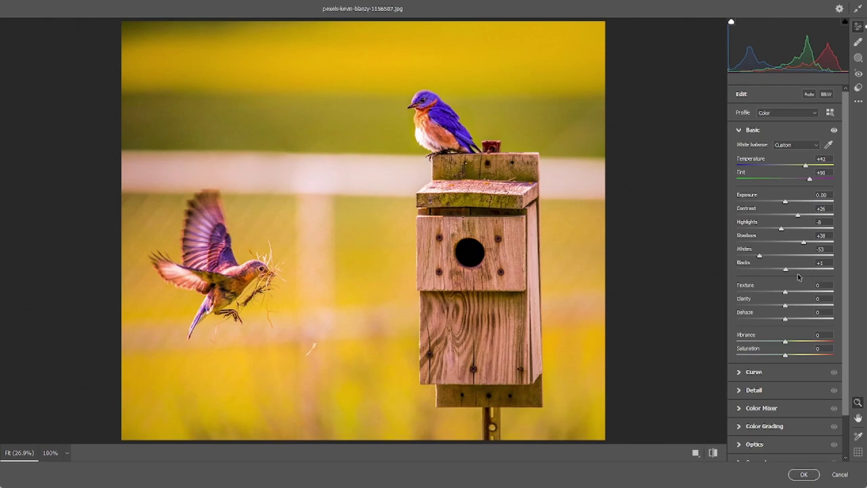
mouse_move(785, 291)
left_mouse_down()
mouse_move(817, 291)
mouse_move(737, 291)
left_mouse_up()
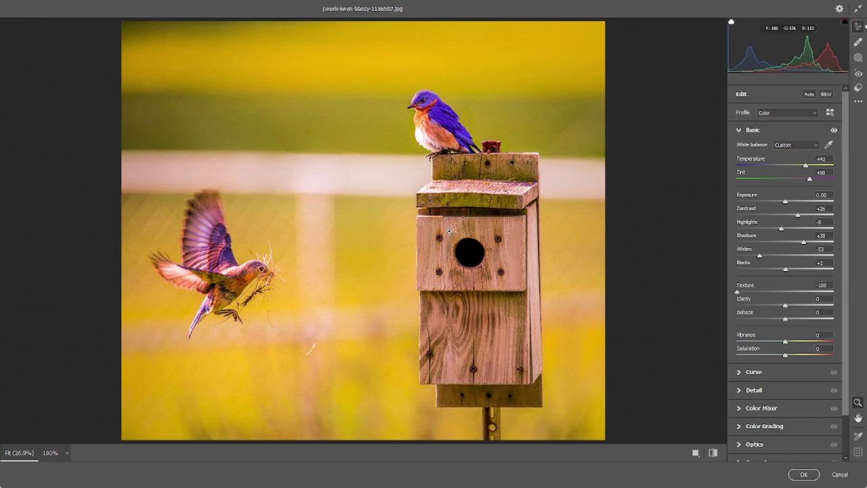
Zoom into the birdhouse, test Texture extremes, settle it at +3, then fit the photo in view
left_click_drag(450, 232, 518, 254)
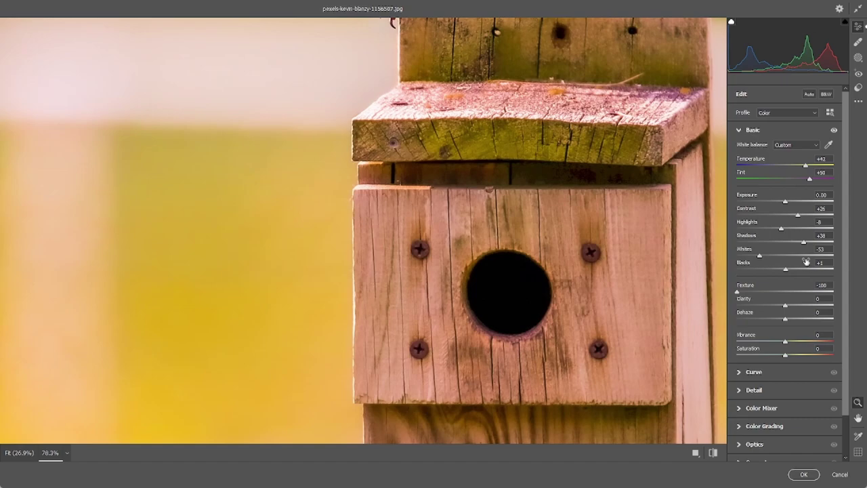
left_click_drag(737, 292, 861, 294)
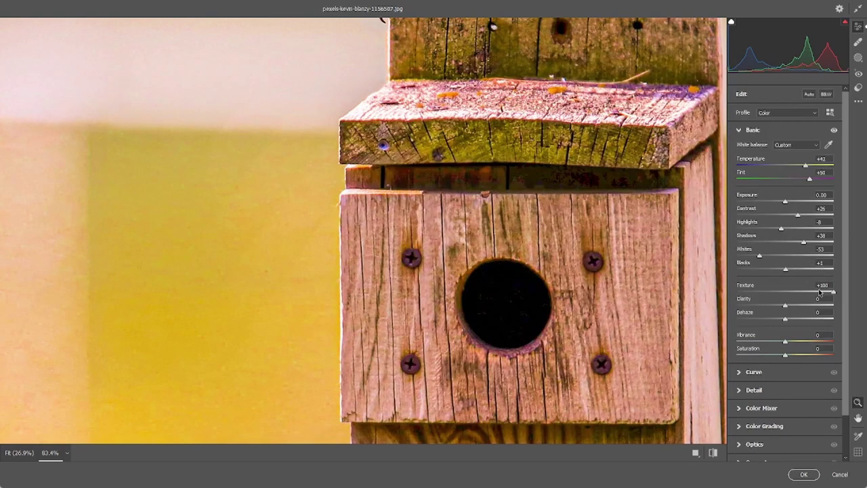
mouse_move(822, 293)
left_mouse_down()
mouse_move(770, 292)
mouse_move(786, 292)
left_mouse_up()
mouse_move(548, 203)
left_mouse_down()
mouse_move(441, 212)
mouse_move(462, 218)
left_mouse_up()
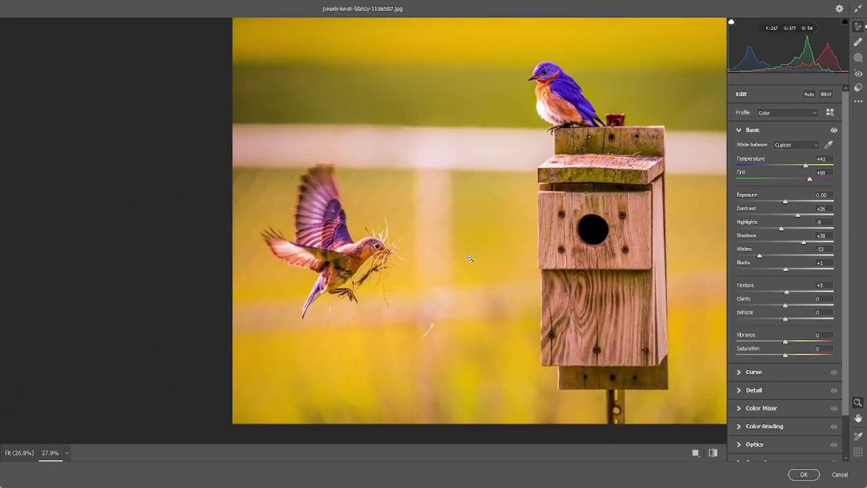
left_click(15, 454)
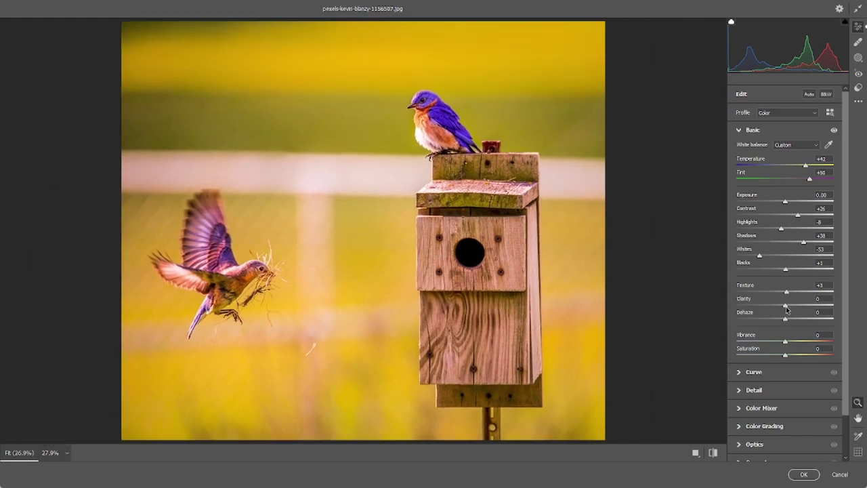
Set Texture to +21, test minimum Clarity before settling at -4, and Dehaze +100
left_click_drag(787, 292, 866, 302)
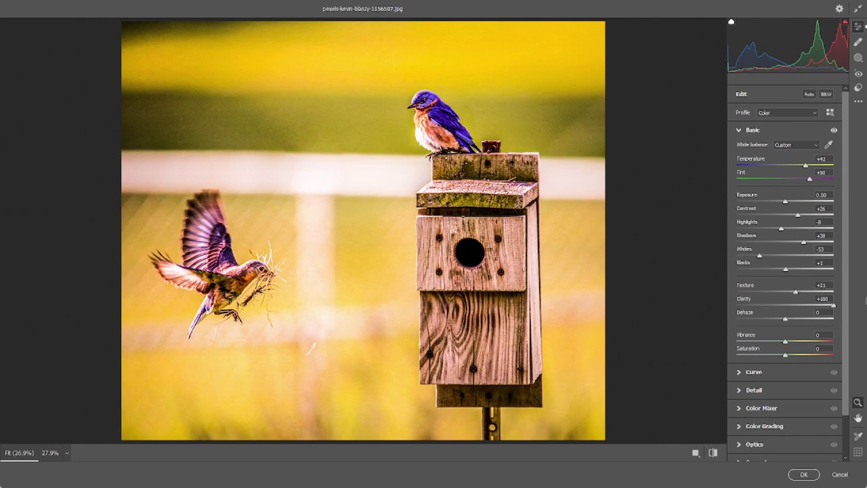
left_click_drag(821, 302, 718, 304)
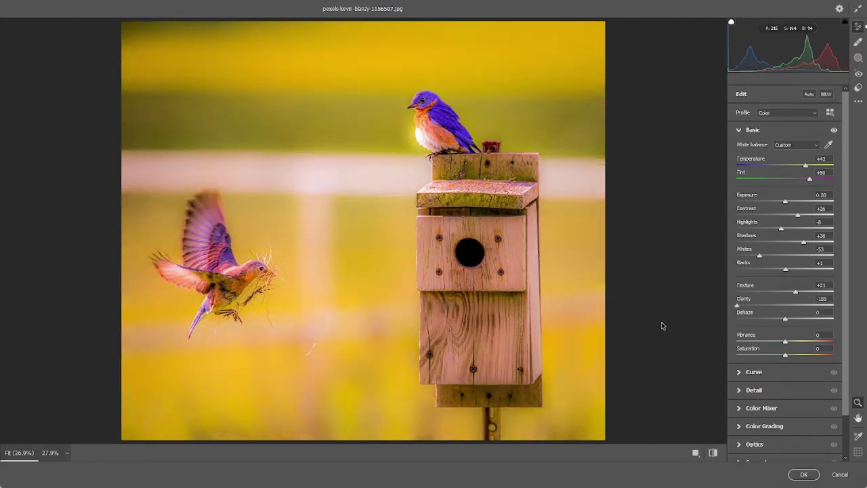
left_click_drag(737, 305, 858, 320)
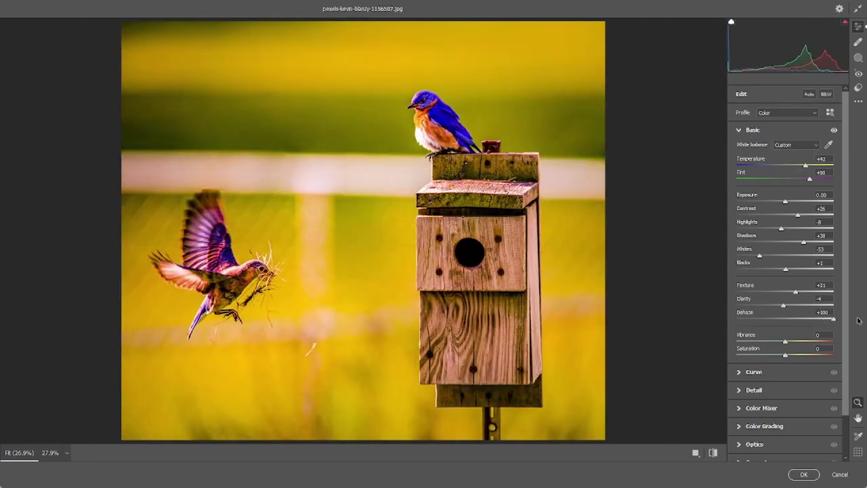
Test Dehaze from maximum to negative, settle it at +21, and drop Vibrance to -100
left_click(788, 323)
left_click_drag(788, 323, 860, 324)
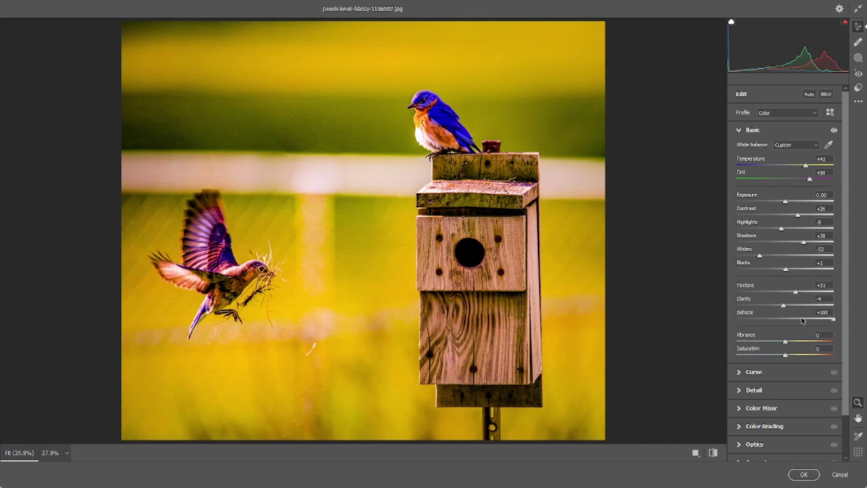
left_click_drag(803, 321, 719, 320)
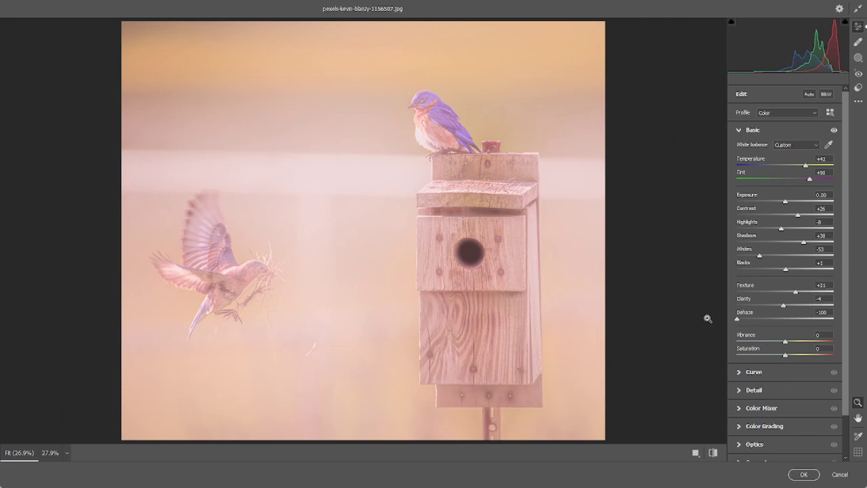
mouse_move(787, 319)
left_mouse_down()
mouse_move(865, 343)
mouse_move(670, 352)
left_mouse_up()
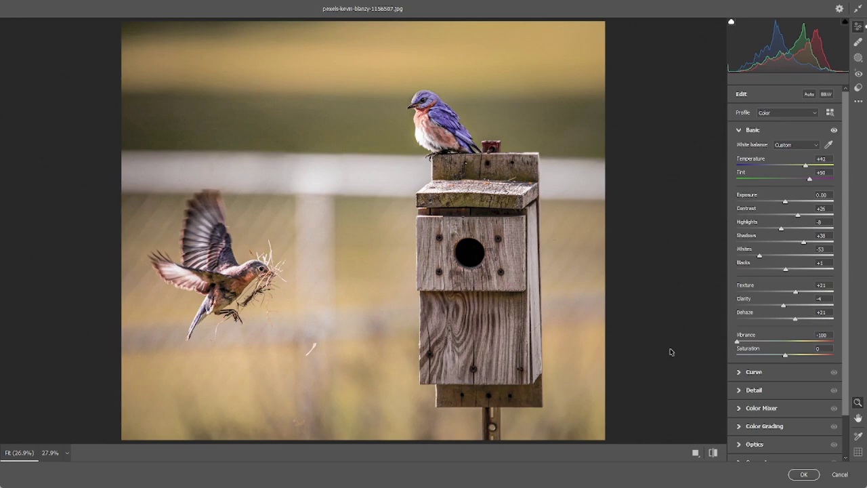
Zoom on the bluebird, refit the view, and try Saturation 100 and +59 before resetting to 0
left_click(474, 108)
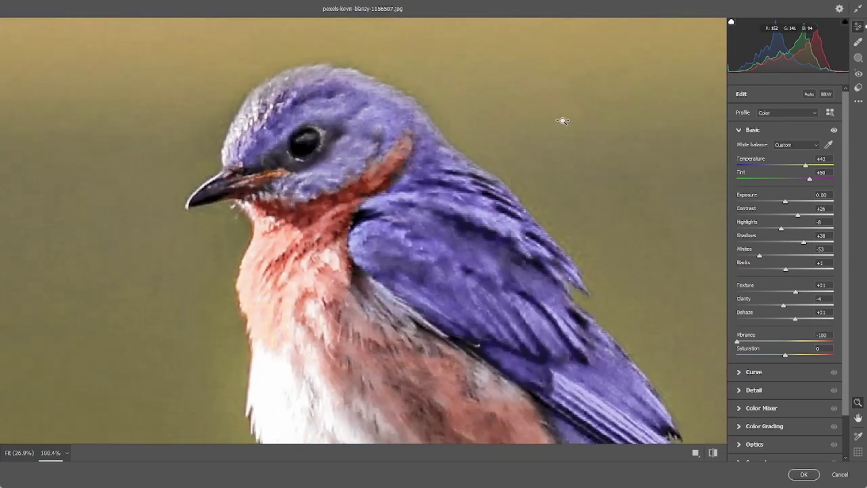
left_click(562, 121, "alt")
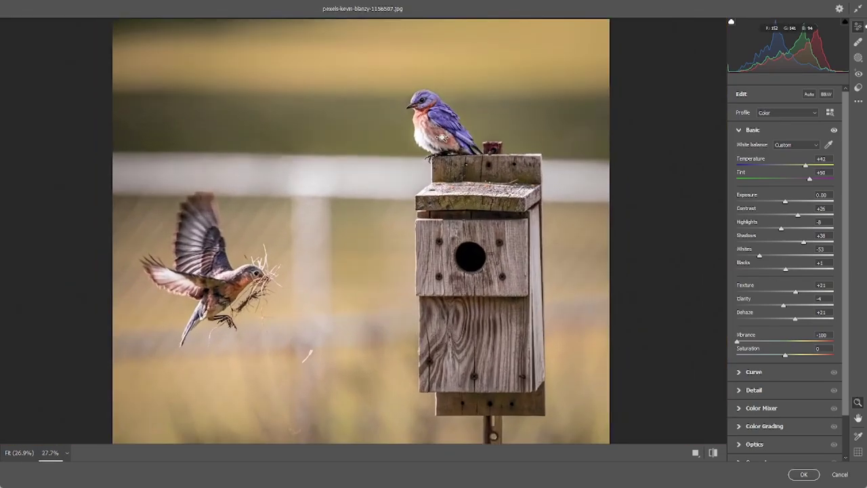
left_click(31, 450)
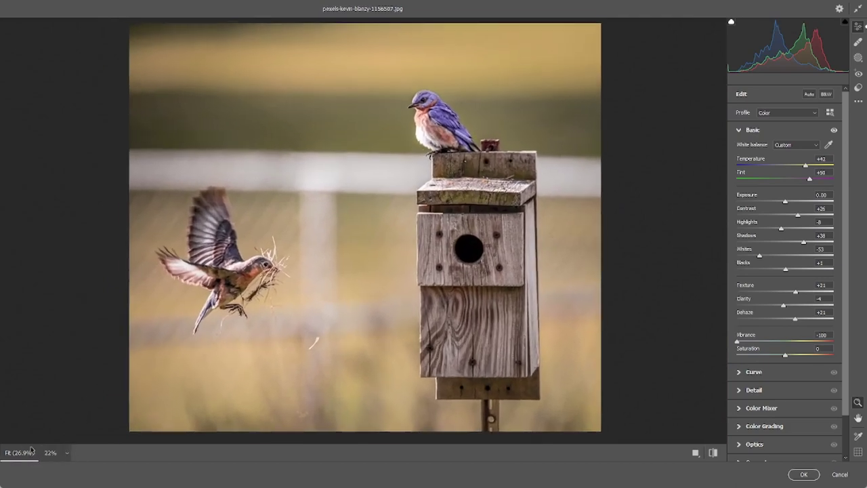
left_click(822, 349)
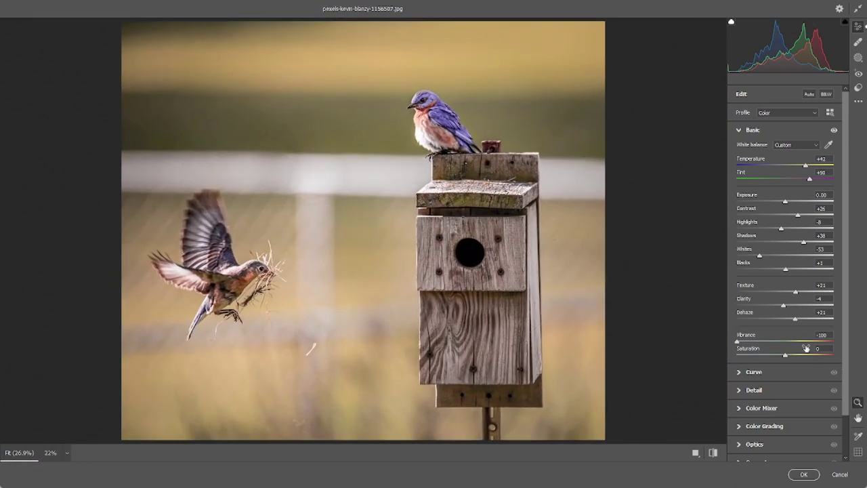
type("100")
key("Return")
left_click_drag(833, 354, 814, 355)
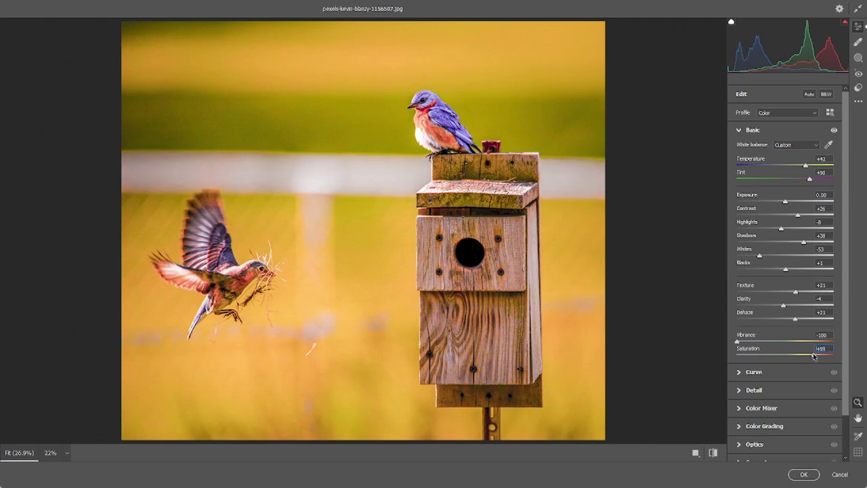
double_click(737, 349)
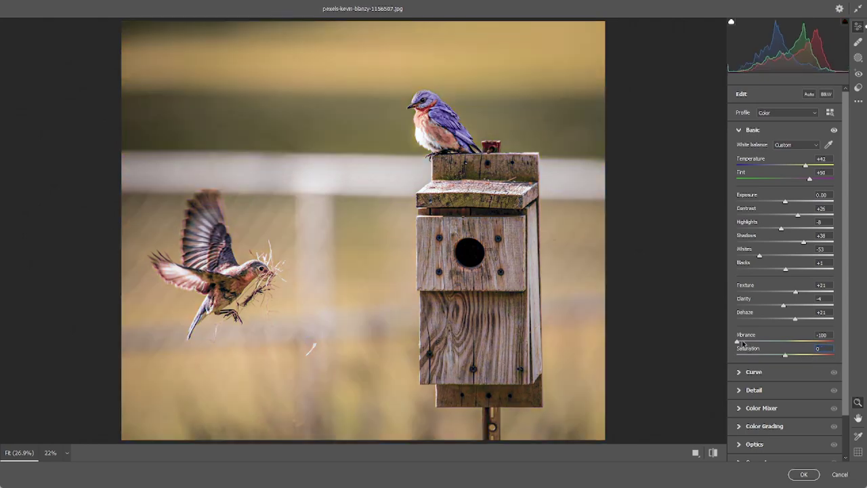
Compare Vibrance and Saturation settings, ending with Vibrance -100 and Saturation about +64
left_click_drag(738, 341, 835, 340)
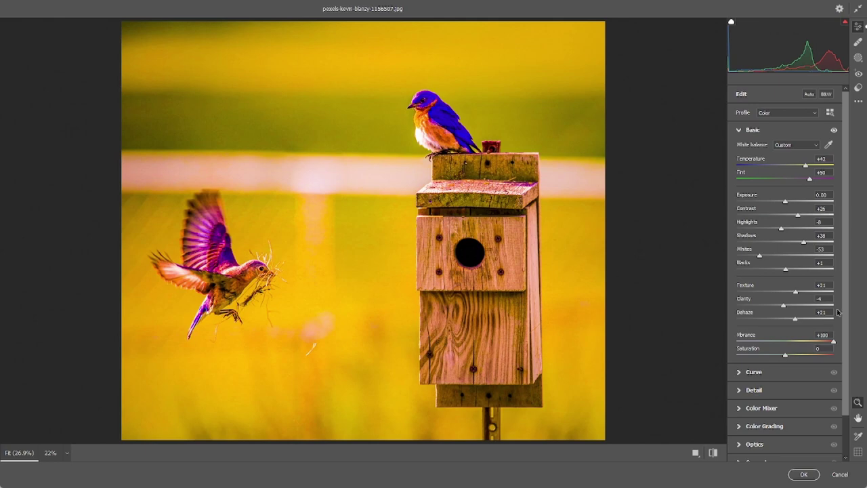
left_click_drag(833, 341, 789, 342)
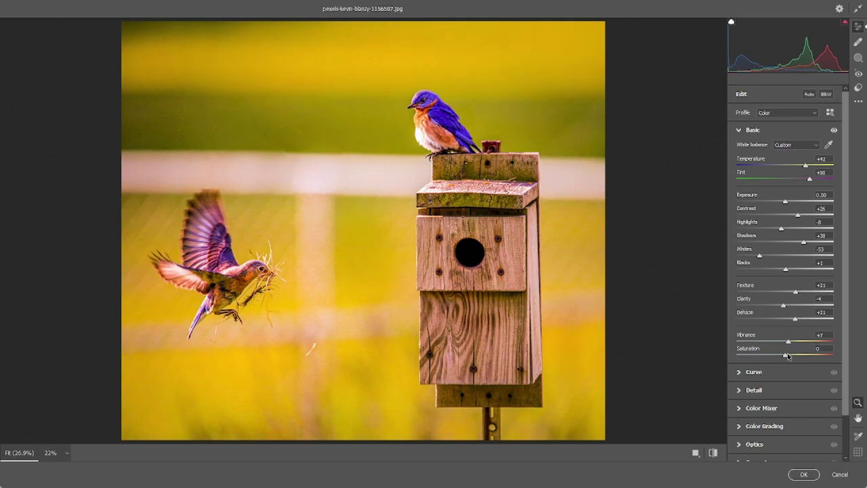
left_click_drag(788, 356, 839, 361)
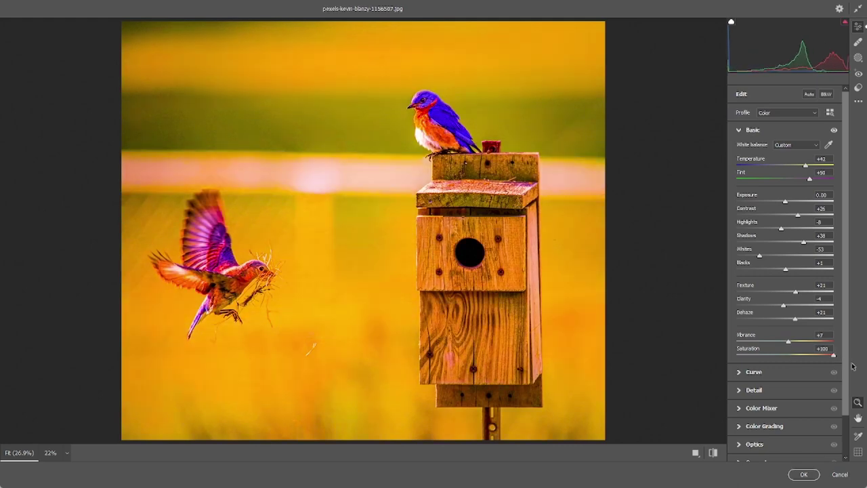
left_click_drag(788, 341, 673, 323)
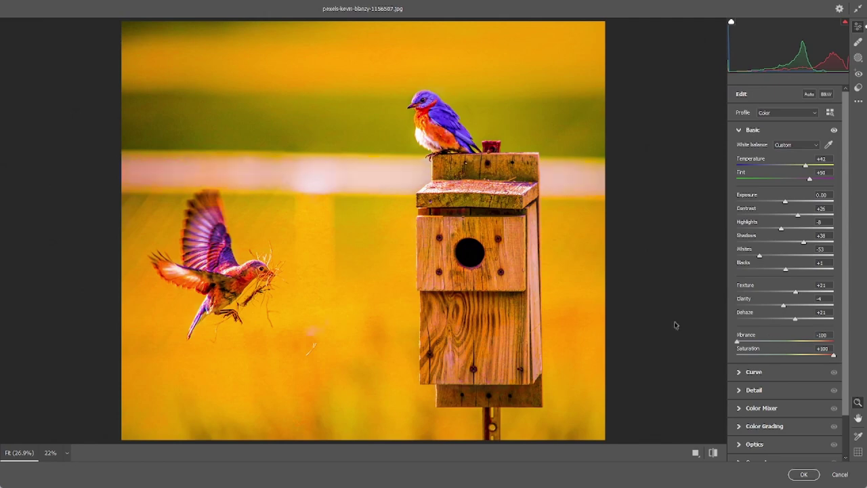
left_click(822, 348)
type("0")
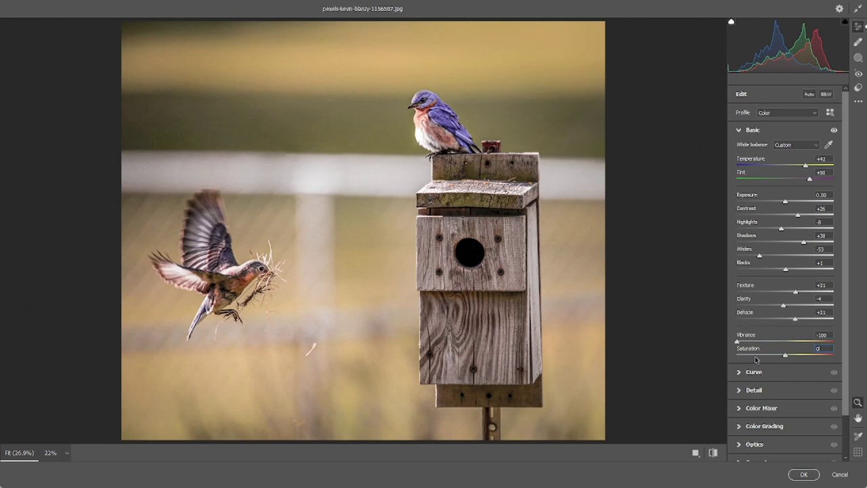
left_click(805, 356)
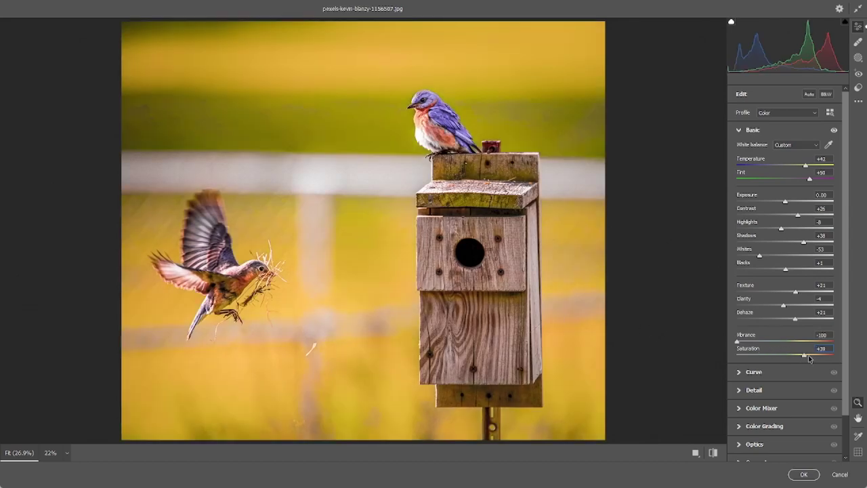
left_click_drag(808, 356, 817, 357)
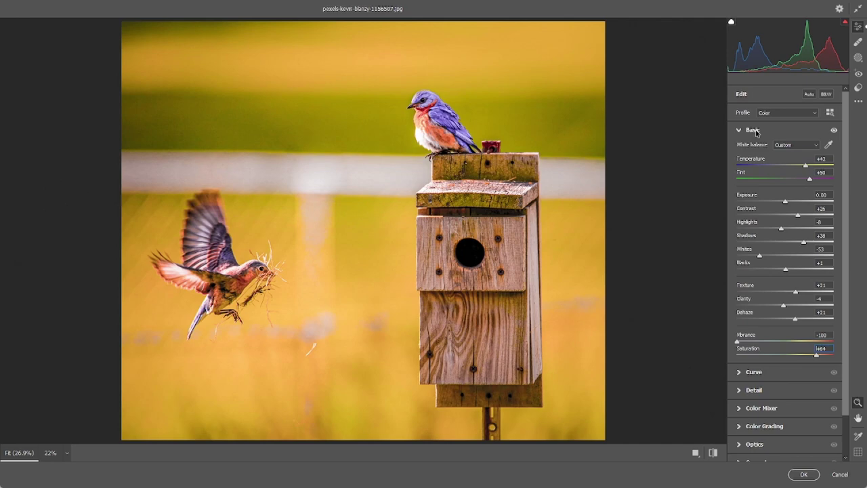
Collapse the Basic panel and toggle its visibility to compare the photo before and after
left_click(756, 133)
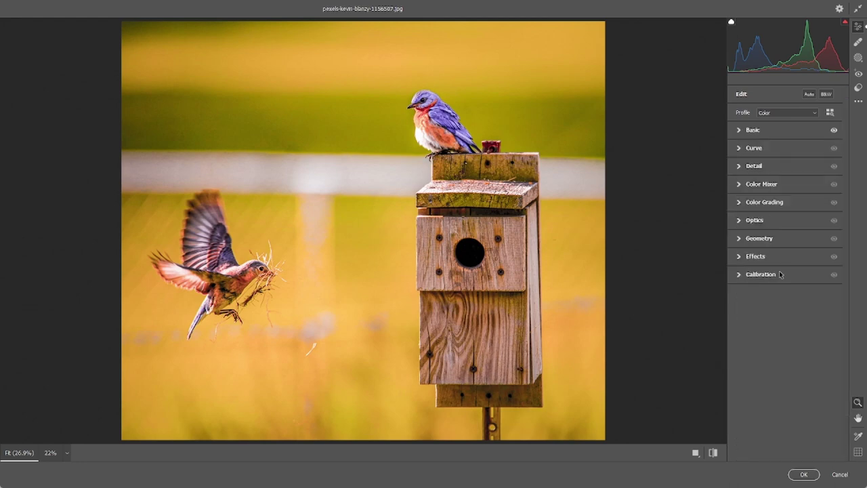
left_click(754, 148)
left_click(834, 130)
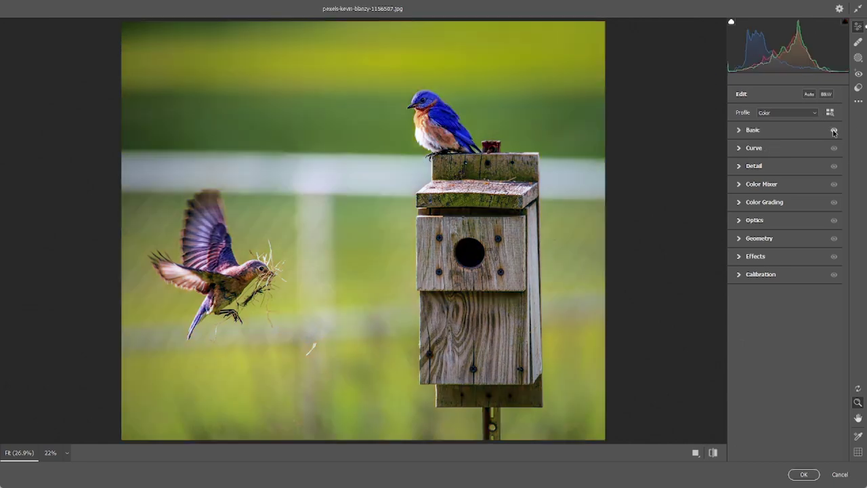
left_click(834, 130)
left_click(834, 130)
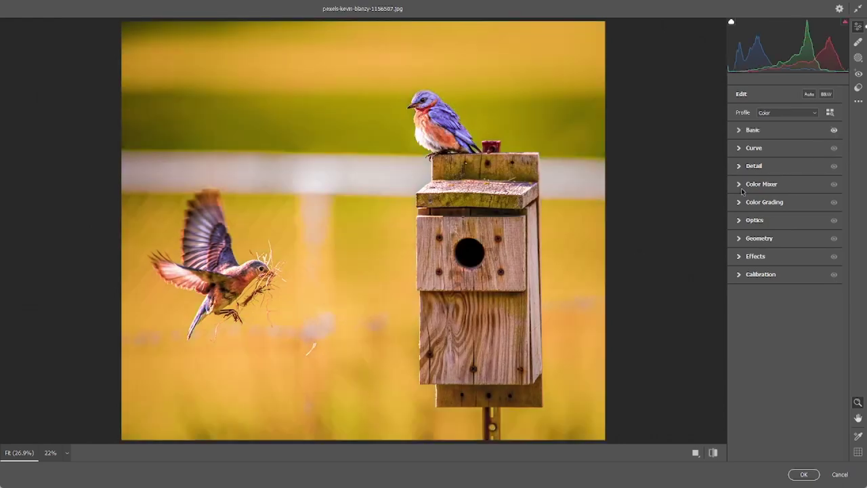
mouse_move(762, 184)
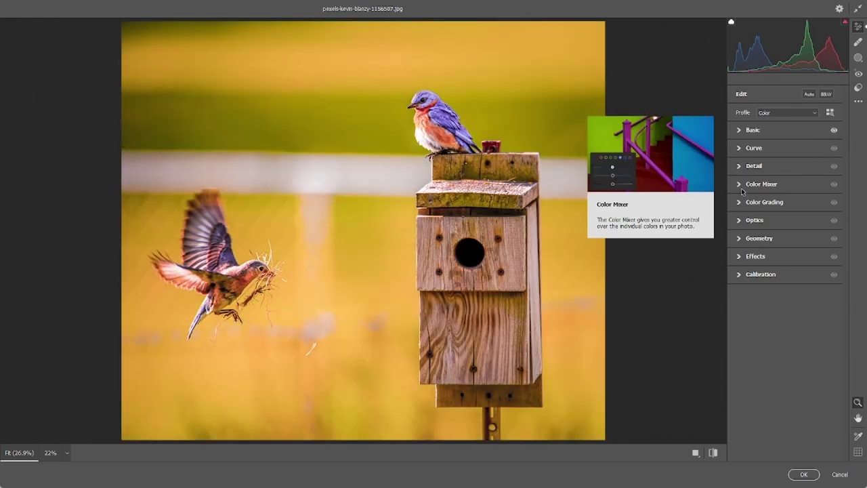
Set the parametric curve to Highlights +7, Lights +7, Darks -10, Shadows -7
left_click(761, 149)
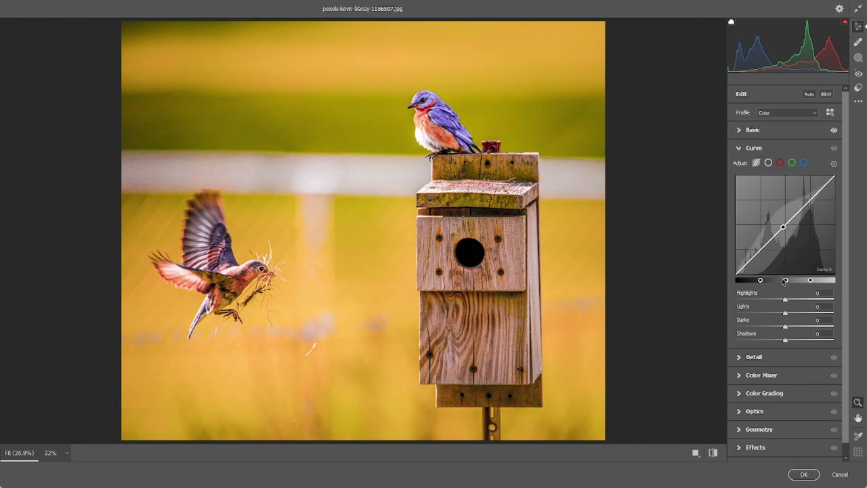
mouse_move(785, 299)
left_mouse_down()
mouse_move(758, 301)
mouse_move(787, 299)
left_mouse_up()
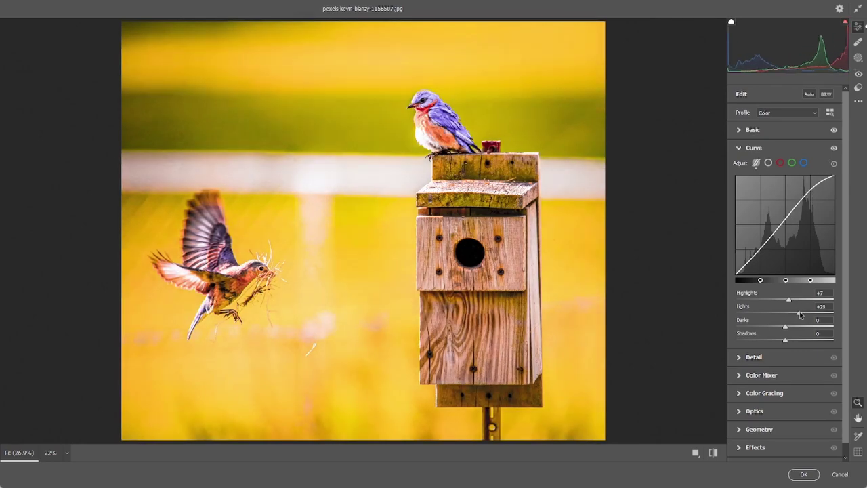
left_click_drag(788, 315, 782, 340)
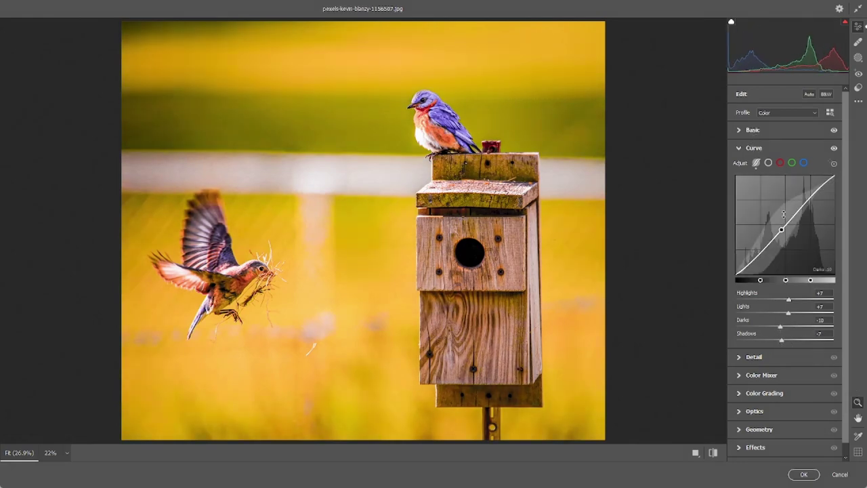
Open the Detail panel and zoom in on the background left of the bird
left_click(781, 357)
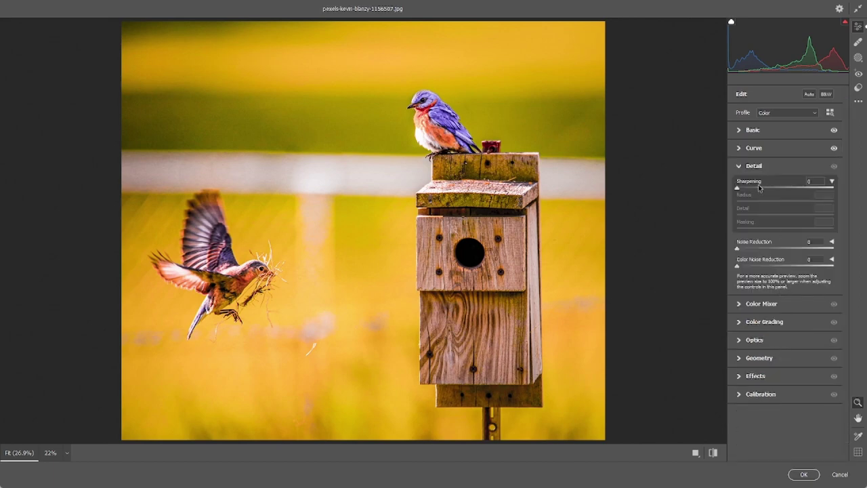
scroll(454, 139, "up", 3)
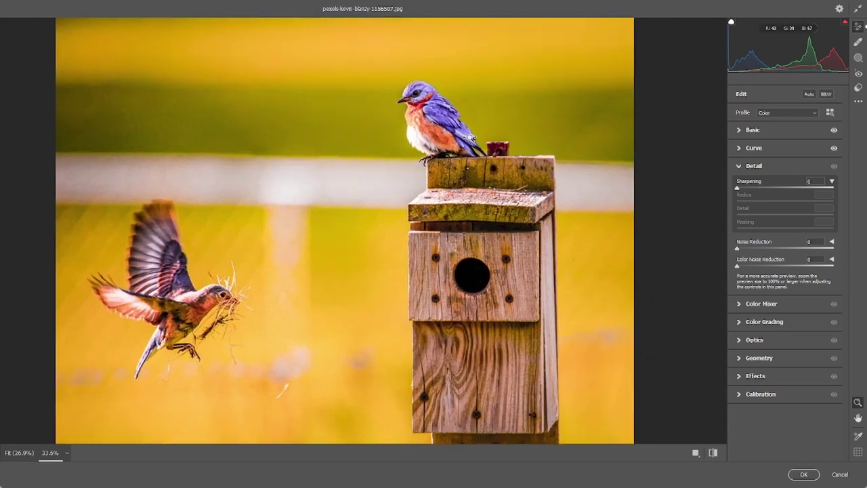
left_click_drag(478, 139, 505, 139)
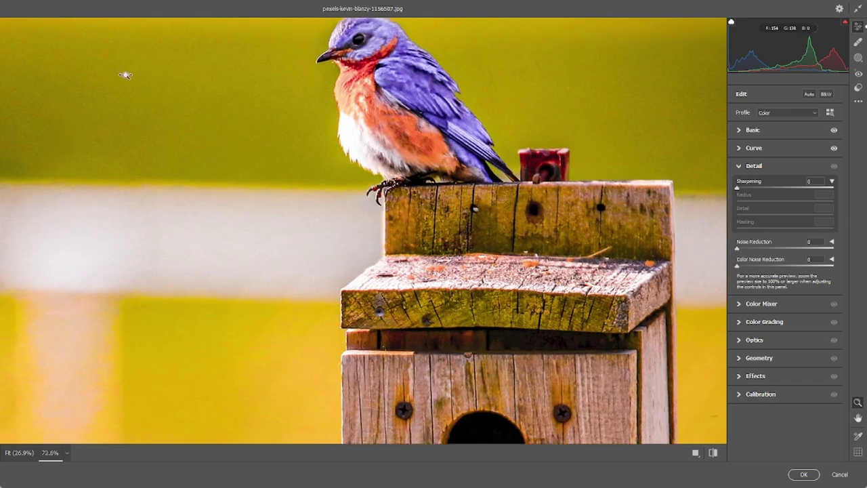
left_click_drag(126, 74, 185, 85)
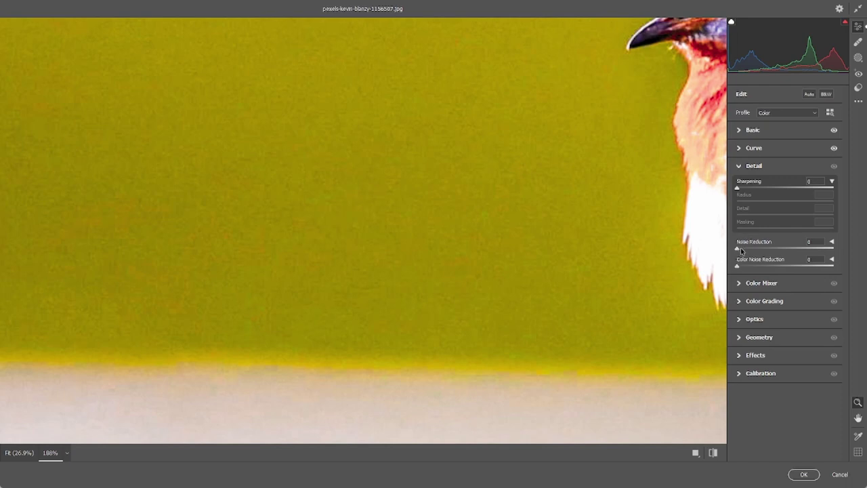
Raise luminance noise reduction to 100 to smooth the background
left_click_drag(740, 250, 808, 250)
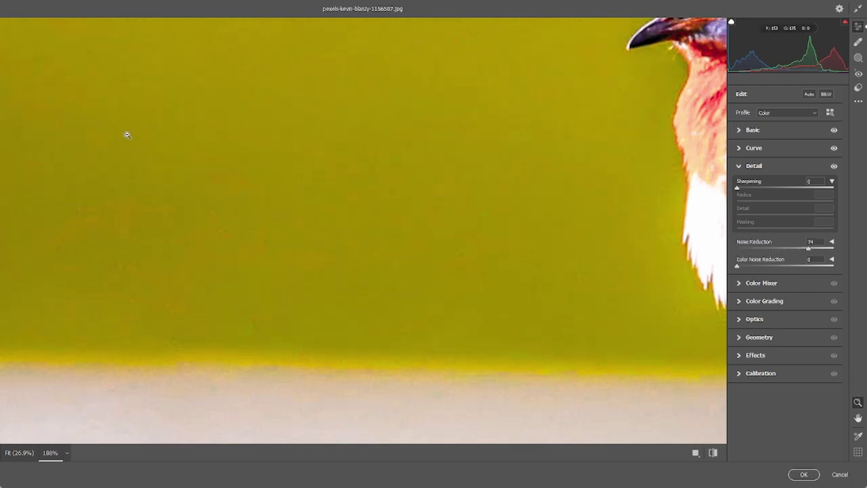
left_click_drag(808, 250, 833, 250)
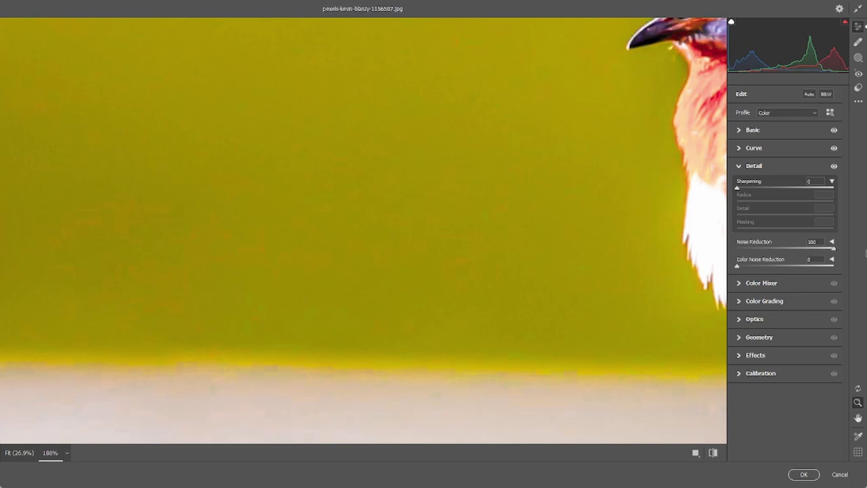
scroll(399, 213, "down", 5)
scroll(534, 215, "down", 3)
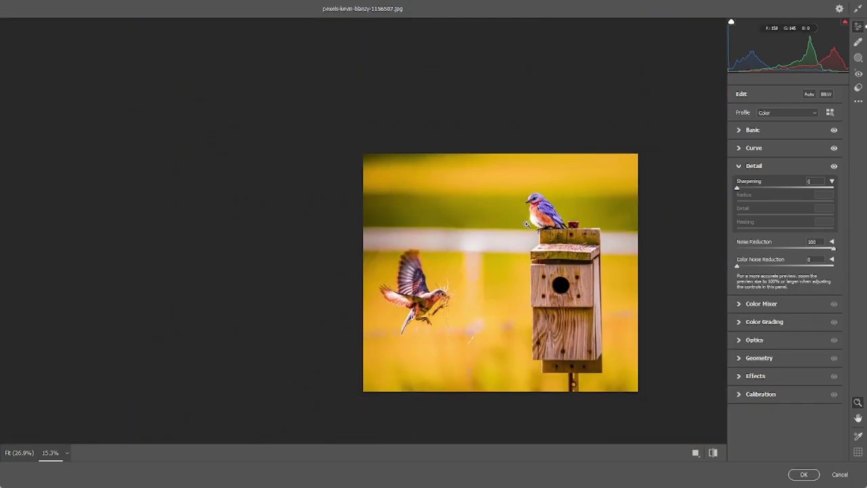
scroll(605, 240, "up", 3)
scroll(545, 323, "up", 3)
scroll(527, 213, "up", 2)
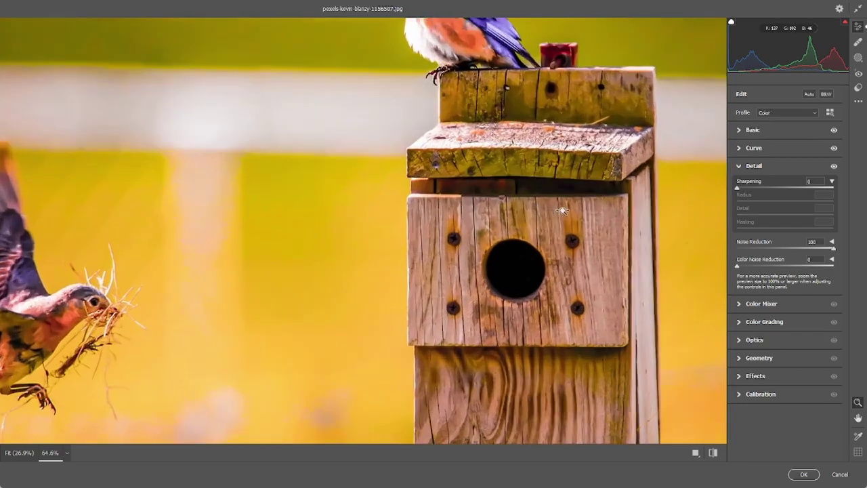
scroll(528, 213, "up", 3)
scroll(526, 156, "down", 2)
scroll(485, 160, "down", 3)
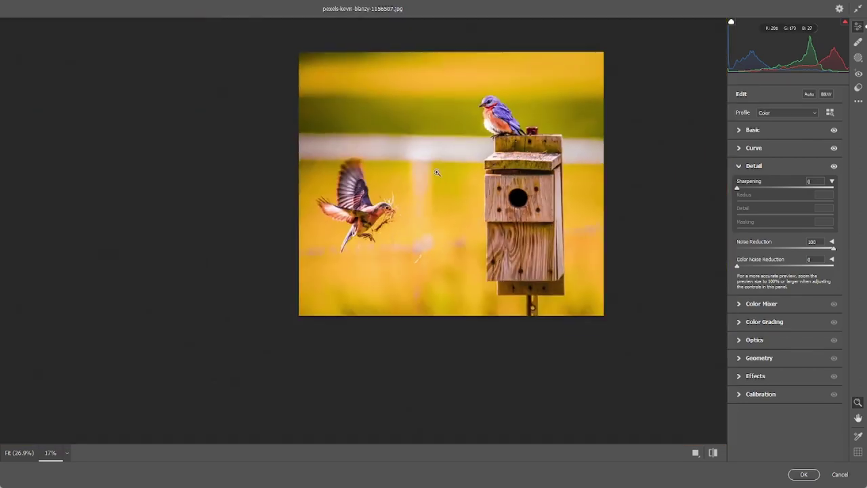
scroll(506, 85, "up", 2)
scroll(536, 96, "up", 1)
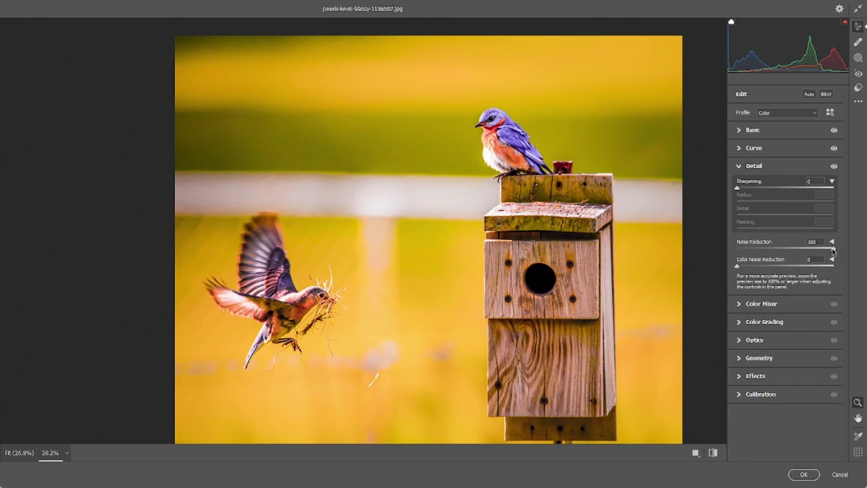
Compare noise reduction at 0 and back at 100, leaving colour noise reduction at 0
double_click(832, 248)
scroll(397, 124, "up", 2)
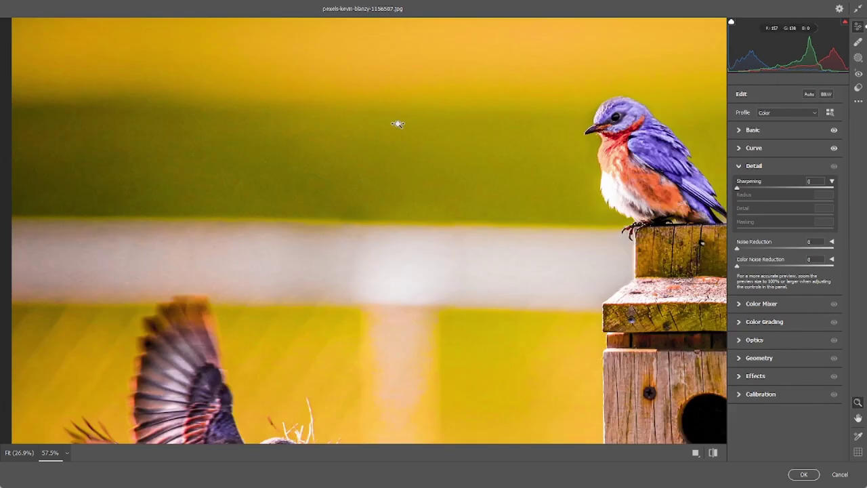
scroll(371, 114, "up", 1)
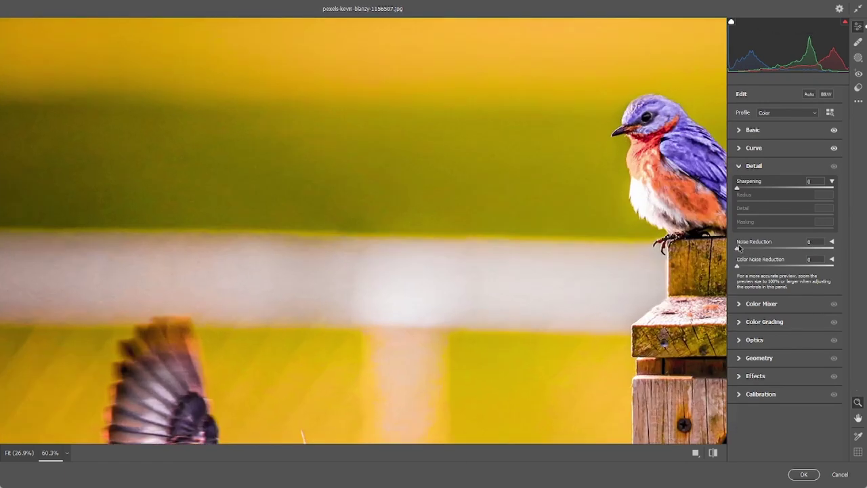
left_click_drag(740, 248, 834, 248)
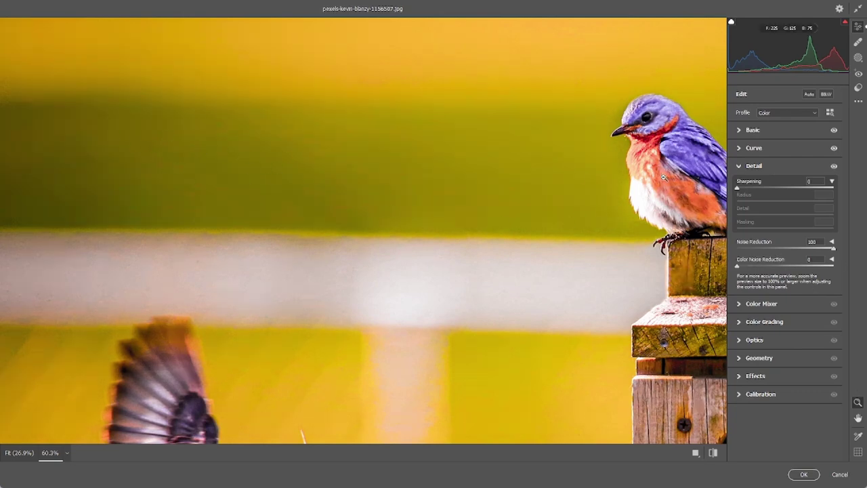
scroll(245, 176, "down", 3)
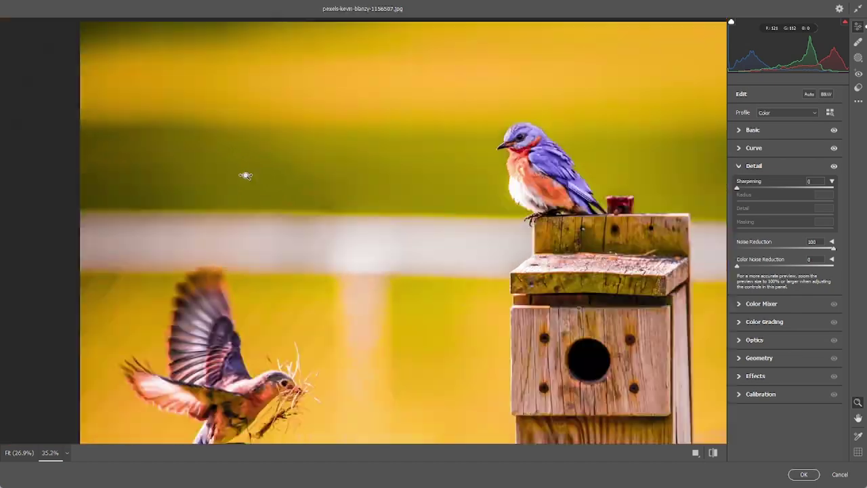
scroll(245, 176, "down", 1)
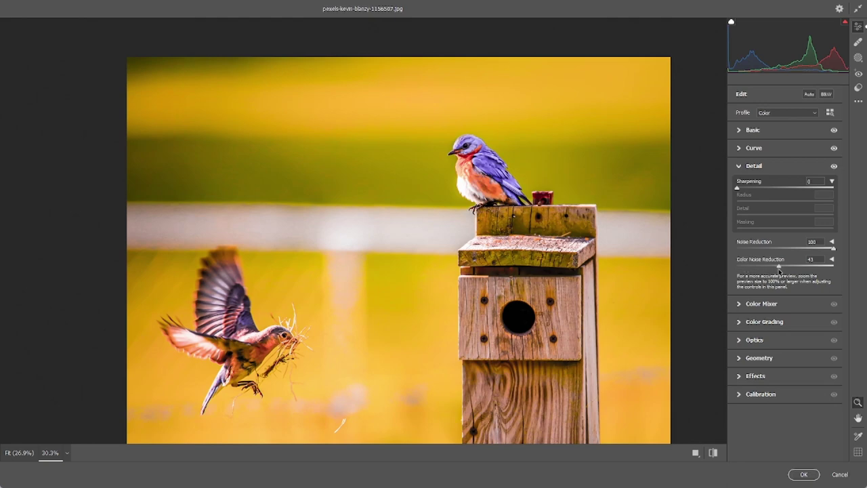
left_click_drag(744, 267, 794, 268)
double_click(794, 268)
Add initial sharpening and lower noise reduction to 35
left_click_drag(738, 189, 803, 190)
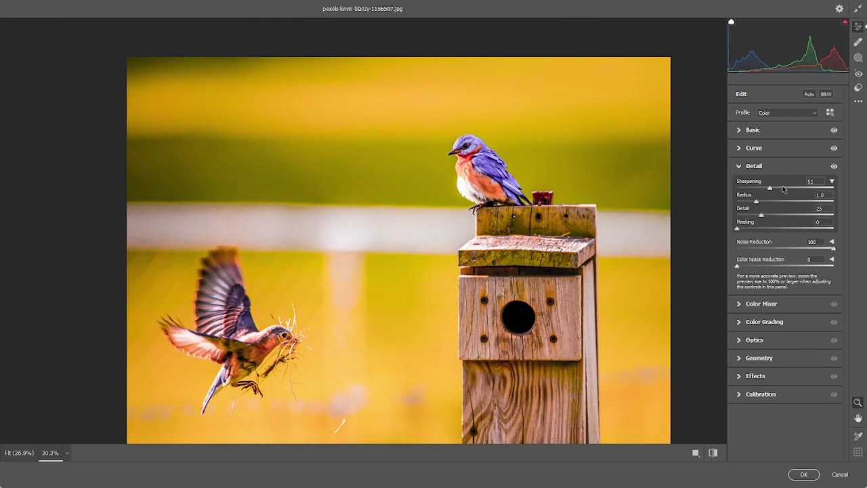
scroll(562, 139, "up", 3)
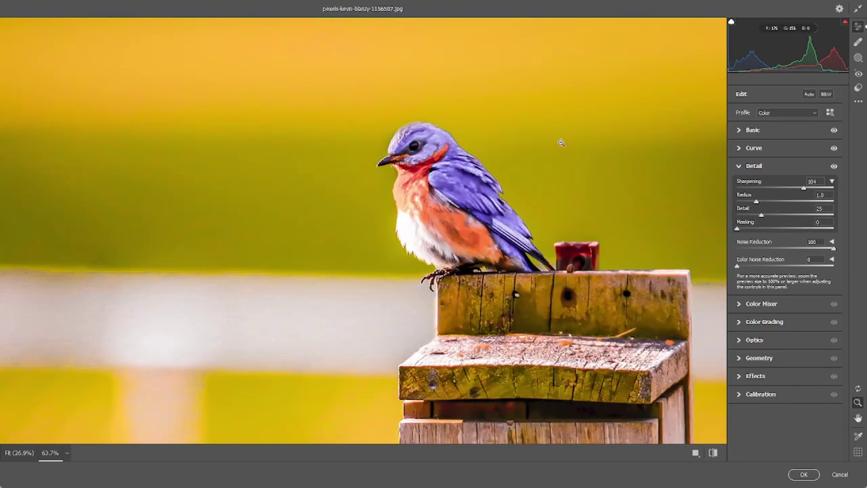
scroll(532, 213, "up", 2)
left_click_drag(833, 248, 762, 250)
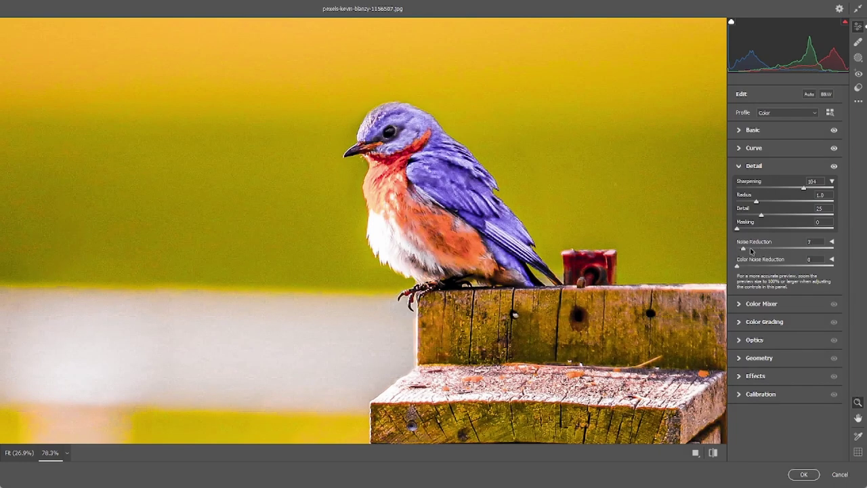
left_click_drag(762, 250, 771, 243)
Raise sharpening to about 140 with radius 0.5, detail 0 and masking 100
left_click_drag(805, 188, 827, 194)
left_click_drag(757, 202, 852, 207)
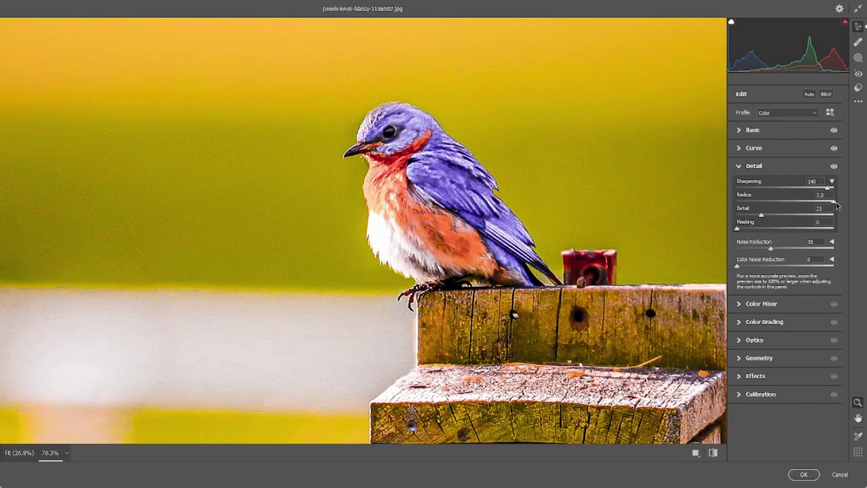
left_click_drag(833, 202, 737, 203)
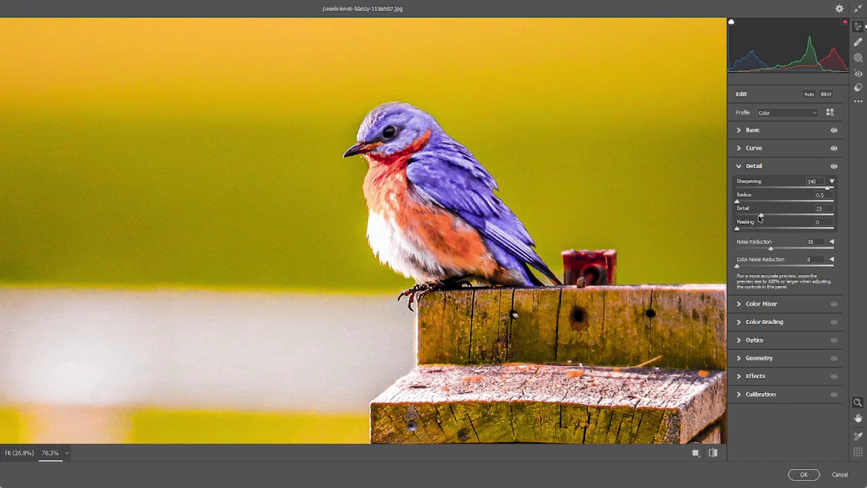
mouse_move(762, 216)
left_mouse_down()
mouse_move(865, 220)
mouse_move(539, 220)
left_mouse_up()
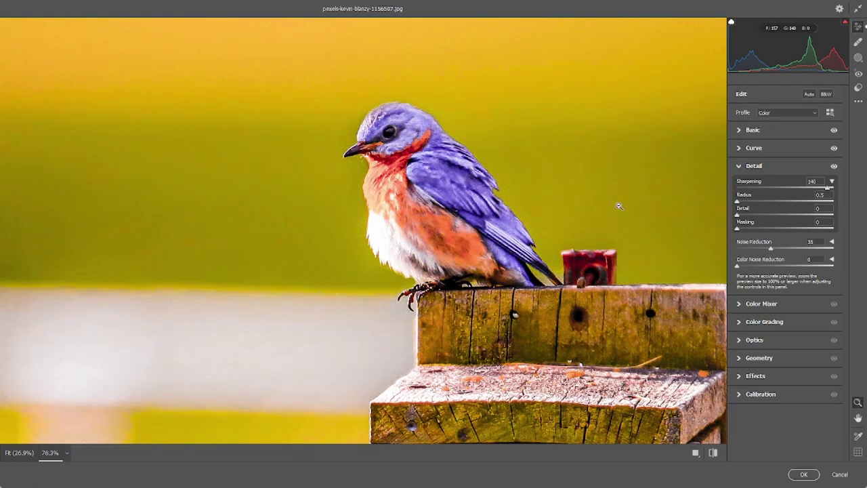
left_click_drag(738, 229, 853, 232)
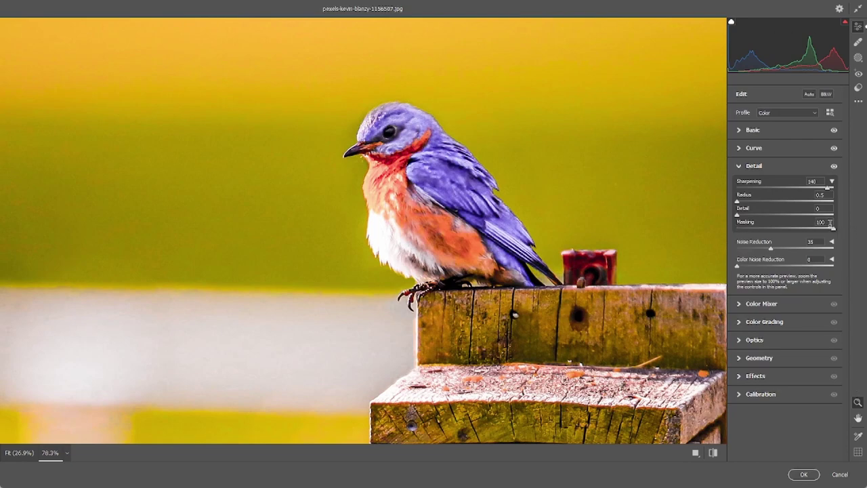
scroll(509, 268, "down", 3)
scroll(510, 268, "down", 2)
scroll(542, 257, "up", 4)
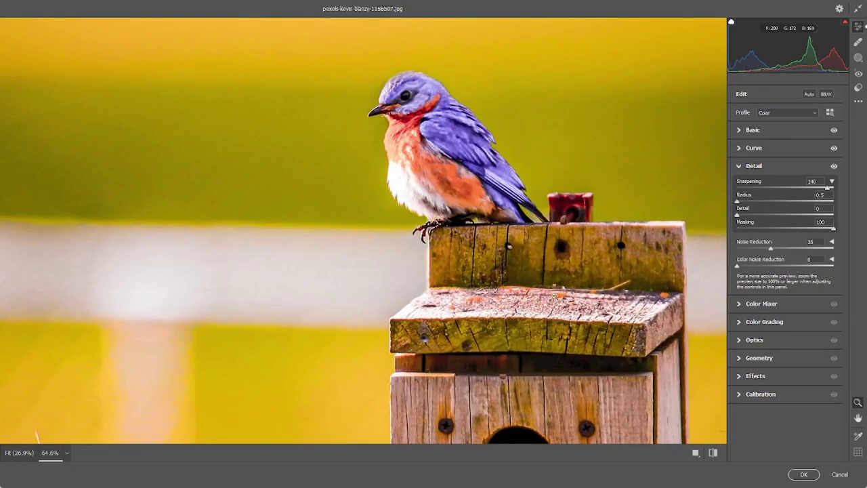
scroll(572, 248, "up", 3)
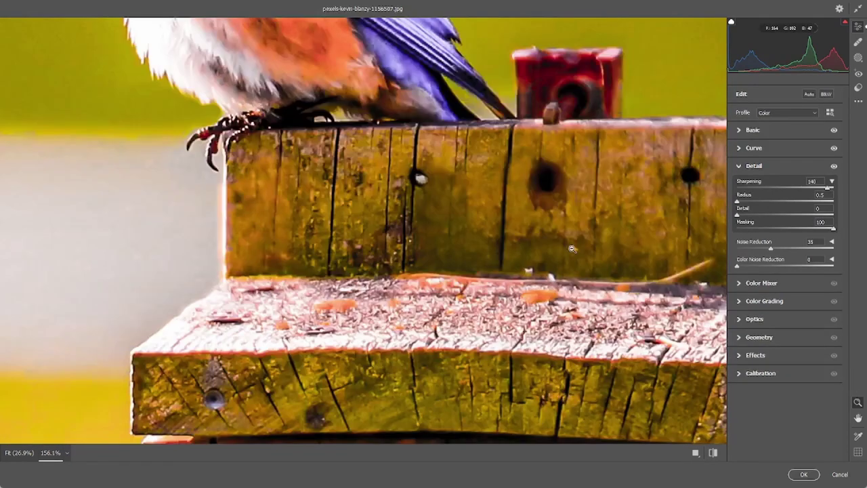
Push sharpening to 150, restore masking to 100, and view the whole photo
left_click(743, 229)
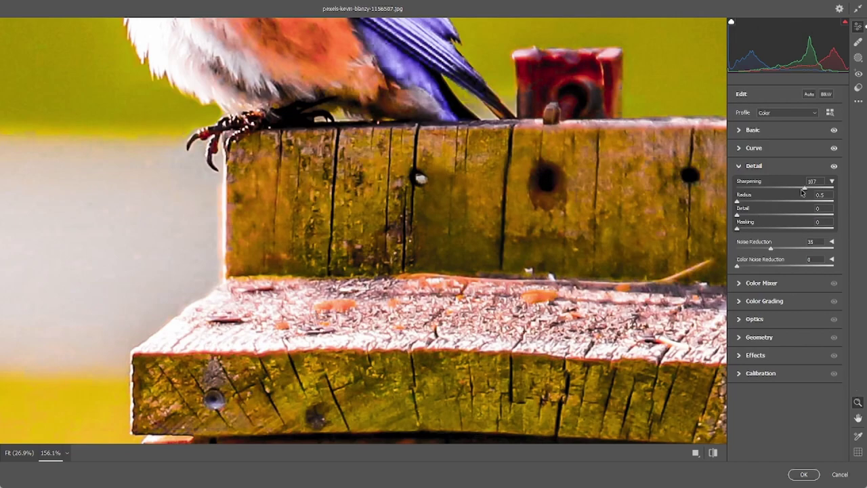
left_click_drag(828, 187, 839, 189)
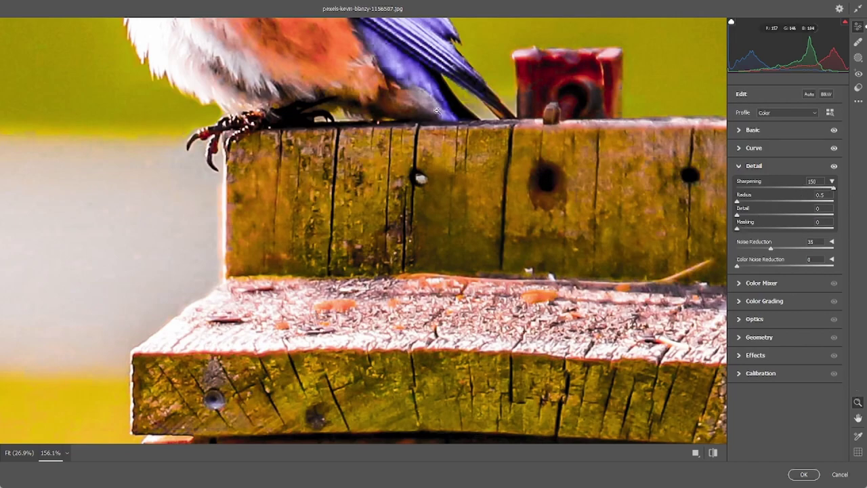
scroll(438, 111, "up", 1)
scroll(516, 87, "up", 1)
scroll(518, 92, "up", 1)
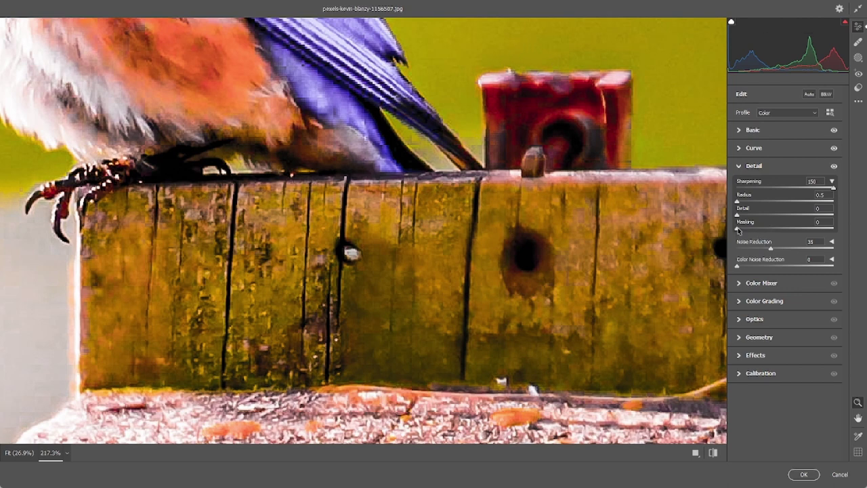
left_click_drag(737, 228, 865, 213)
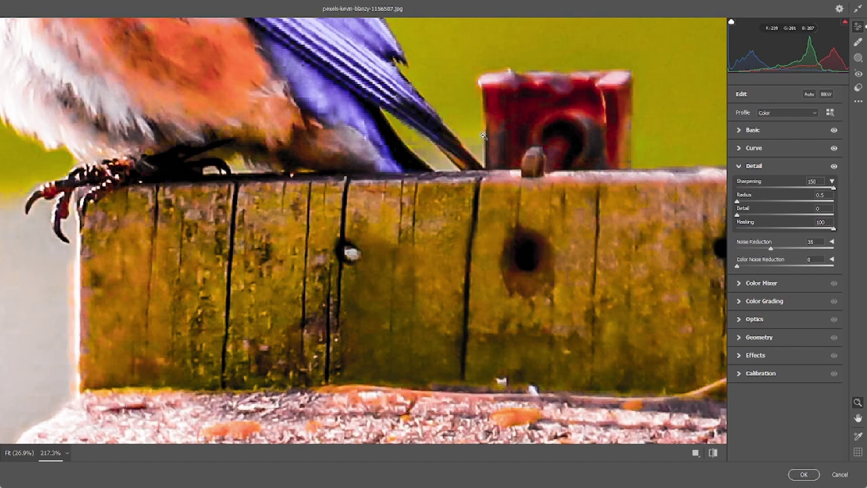
mouse_move(657, 84)
left_mouse_down()
mouse_move(523, 200)
mouse_move(476, 206)
mouse_move(495, 205)
left_mouse_up()
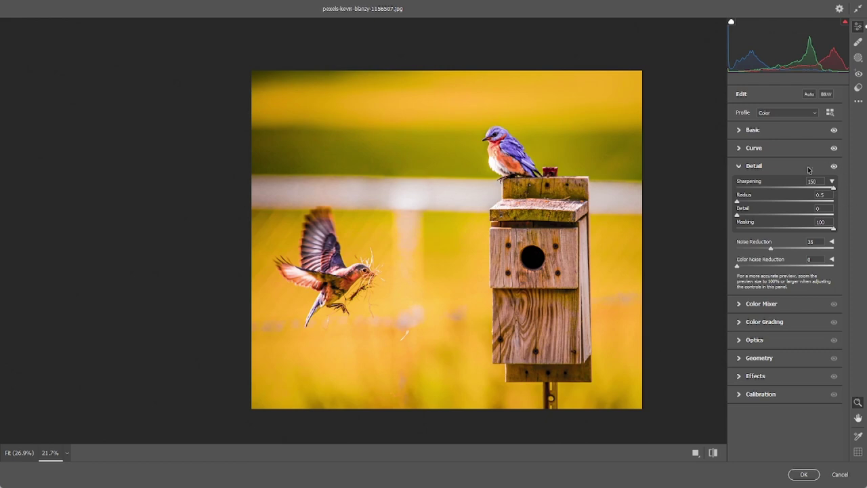
Open the Color Mixer's Hue tab, try a Reds hue shift, and set Reds back to 0
left_click(764, 166)
left_click(769, 187)
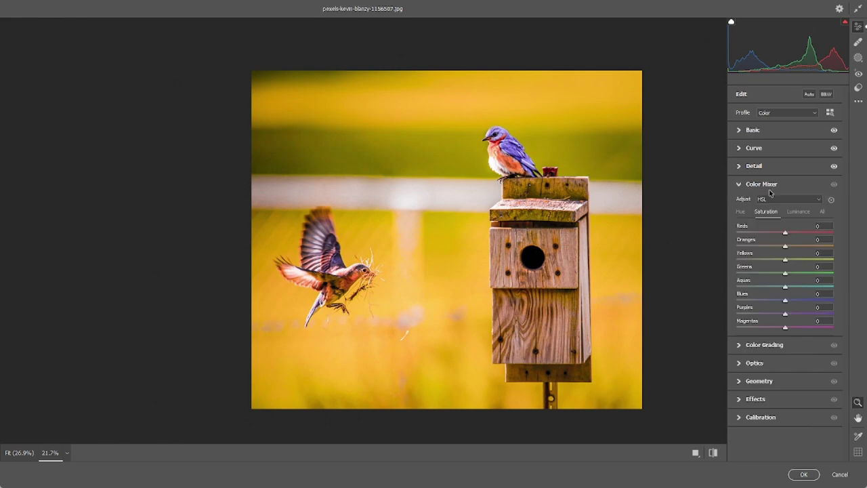
left_click(742, 212)
left_click_drag(784, 234, 799, 235)
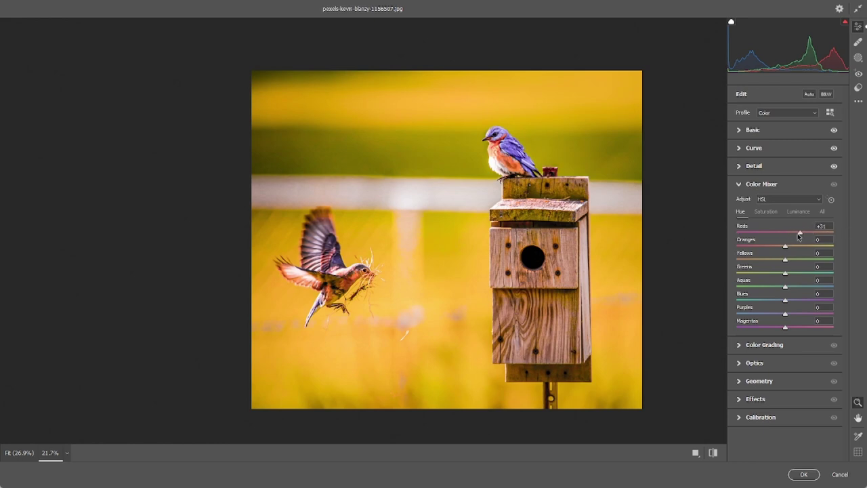
left_click_drag(787, 235, 785, 235)
left_click(819, 225)
type("0")
key("Return")
Test Reds hue at -64 and Oranges at its extreme, returning both to 0
left_click_drag(784, 234, 754, 233)
scroll(512, 141, "up", 2)
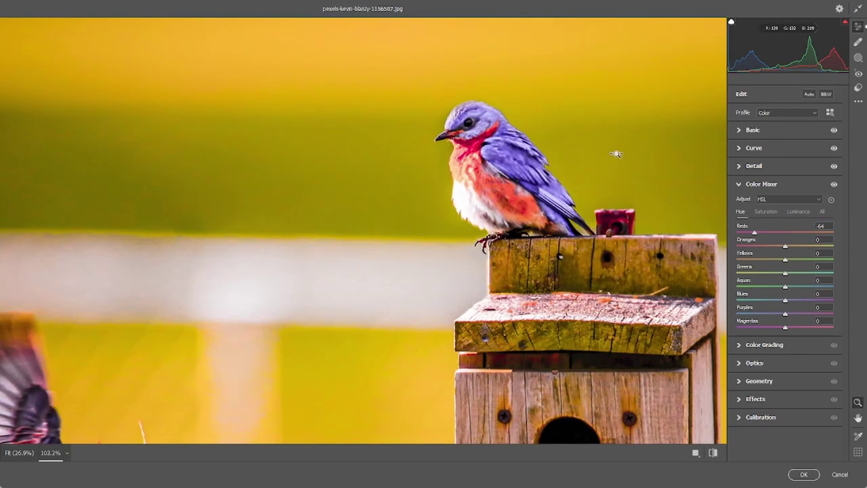
scroll(615, 151, "up", 2)
mouse_move(766, 238)
left_mouse_down()
mouse_move(758, 238)
mouse_move(834, 246)
left_mouse_up()
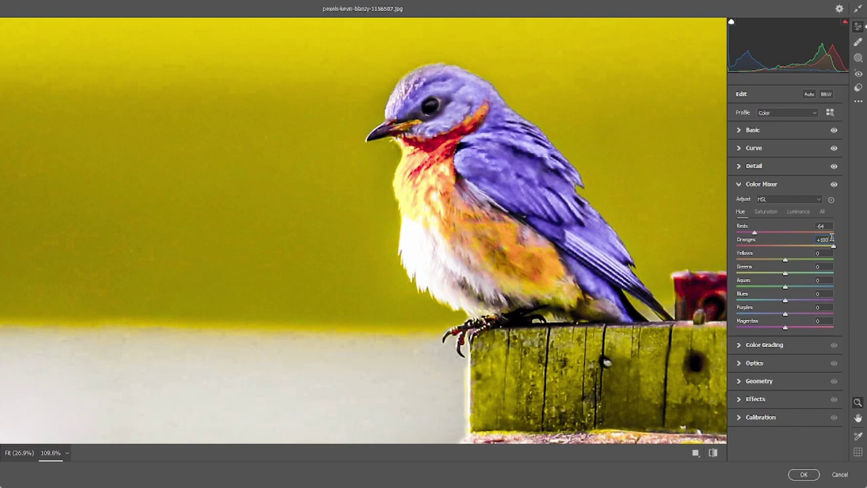
double_click(831, 238)
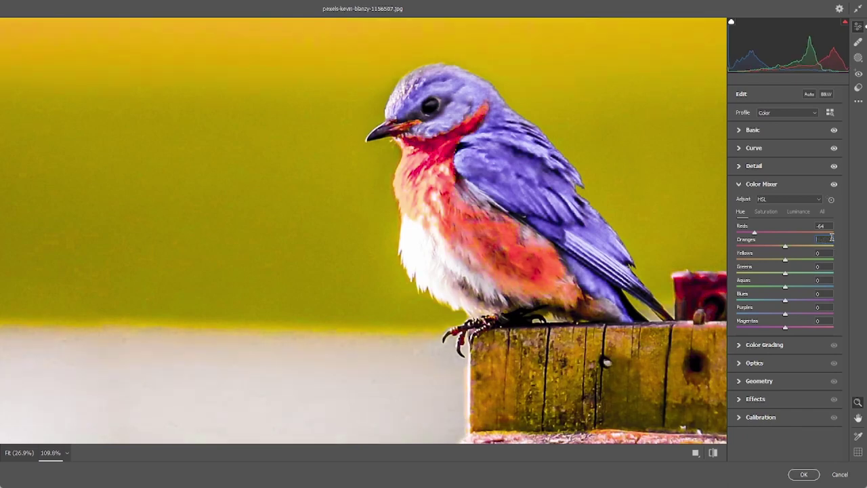
left_click_drag(754, 232, 763, 233)
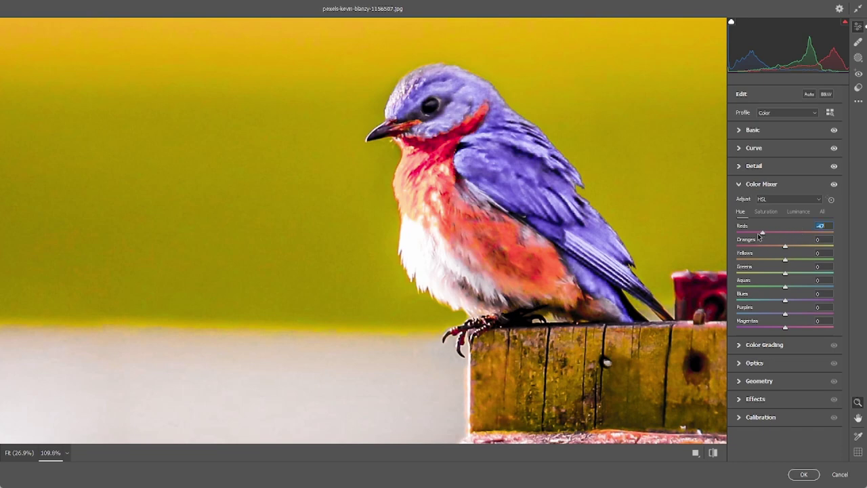
mouse_move(763, 233)
left_mouse_down()
mouse_move(780, 235)
mouse_move(737, 232)
left_mouse_up()
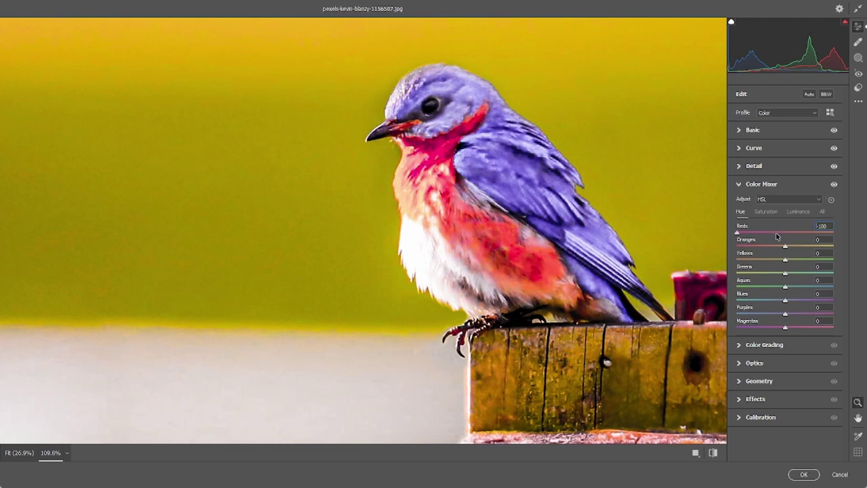
left_click(789, 234)
left_click_drag(788, 234, 786, 236)
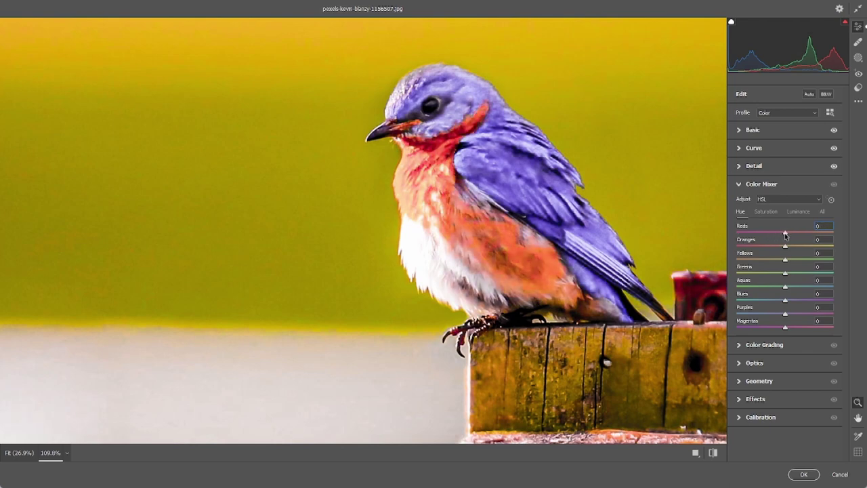
Try Oranges and Aquas hue shifts, then enter 0 for Aquas, Greens and Yellows hue
mouse_move(786, 246)
left_mouse_down()
mouse_move(788, 274)
mouse_move(834, 286)
left_mouse_up()
left_click_drag(738, 284, 759, 286)
left_click(821, 280)
type("0")
left_click(820, 266)
type("0")
key("shift+Tab")
type("0")
key("shift+Tab")
Zero the Oranges hue, then reduce Reds and Oranges saturation, with Oranges near -11
type("0")
left_click(779, 213)
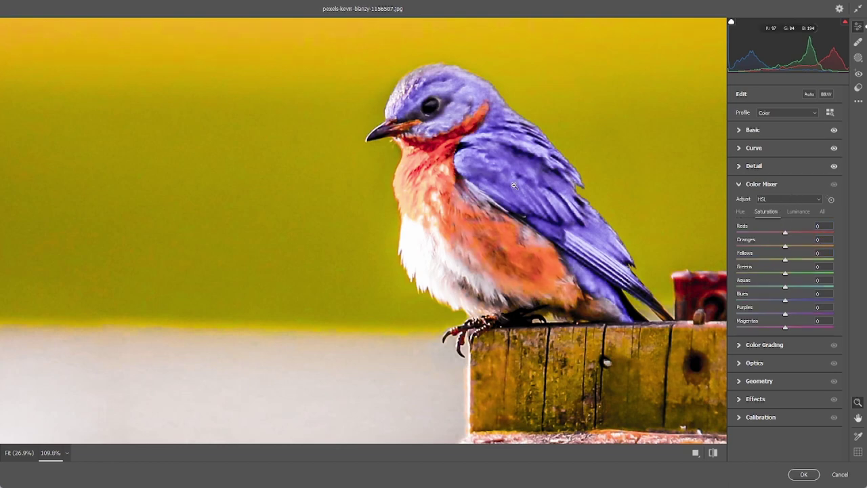
left_click_drag(466, 163, 244, 238)
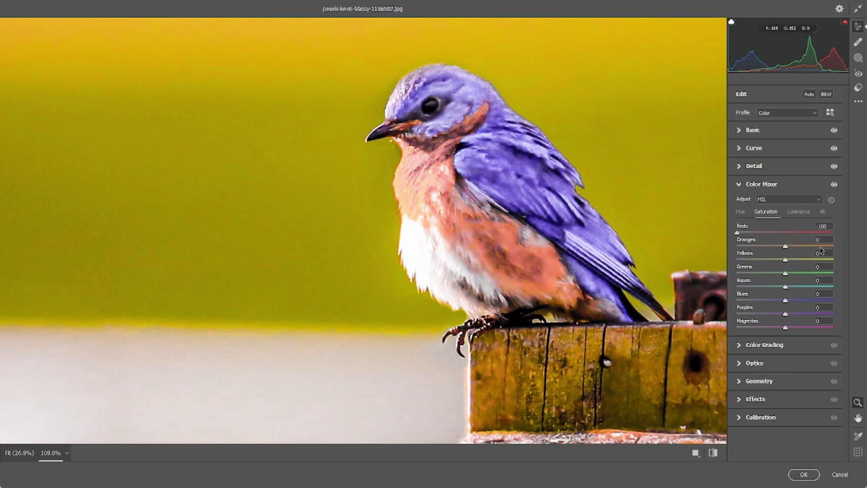
left_click_drag(785, 246, 737, 246)
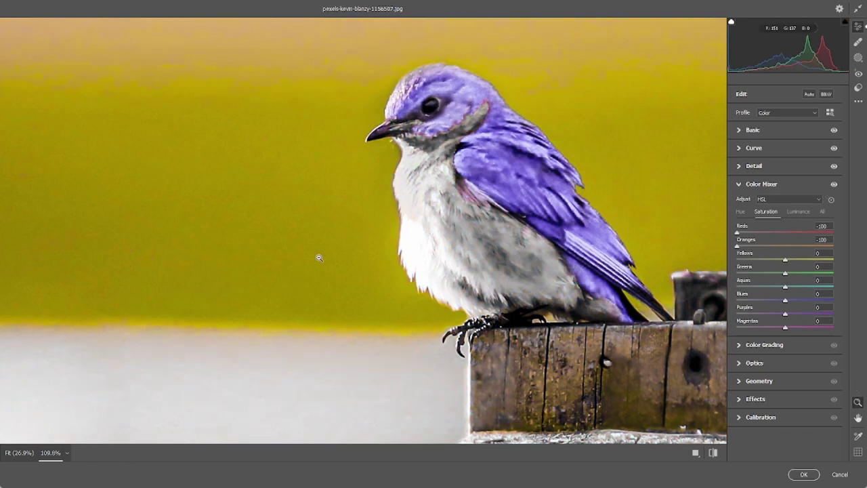
scroll(395, 285, "down", 5)
scroll(351, 286, "down", 5)
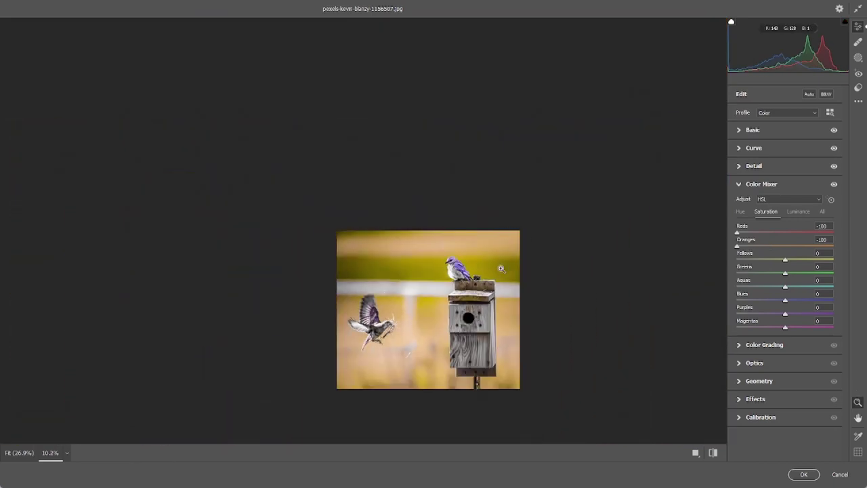
scroll(501, 271, "up", 2)
scroll(468, 392, "up", 2)
scroll(502, 382, "up", 2)
scroll(501, 382, "up", 1)
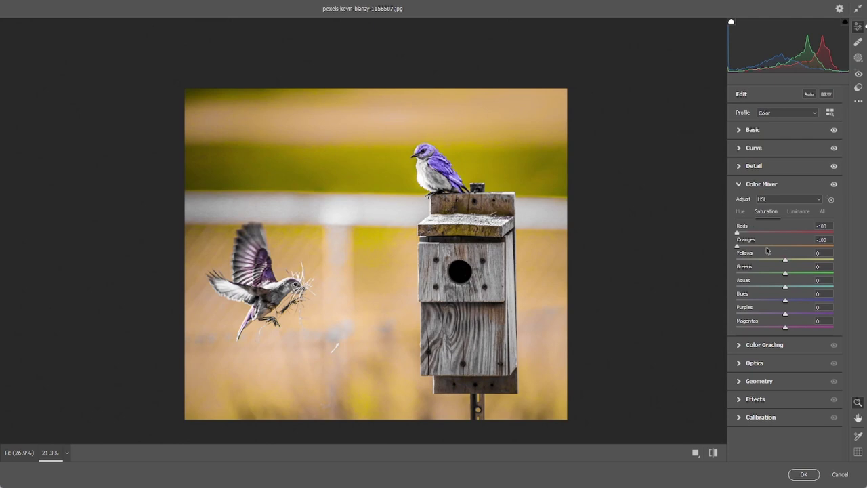
left_click(780, 246)
Set Yellows, Greens, Aquas, Blues, Purples and Magentas saturation to -100 and fine-tune Oranges
mouse_move(787, 273)
left_mouse_down()
mouse_move(731, 273)
mouse_move(708, 260)
left_mouse_up()
mouse_move(778, 287)
left_mouse_down()
mouse_move(735, 287)
mouse_move(736, 300)
left_mouse_up()
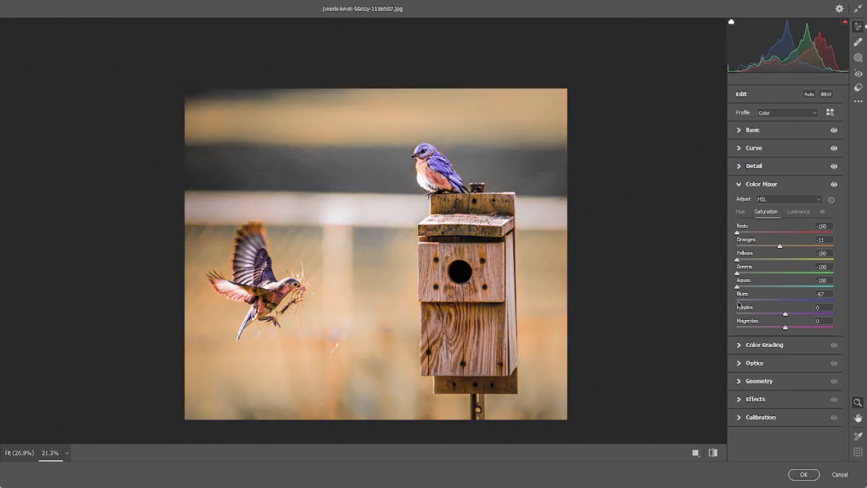
left_click_drag(784, 314, 698, 324)
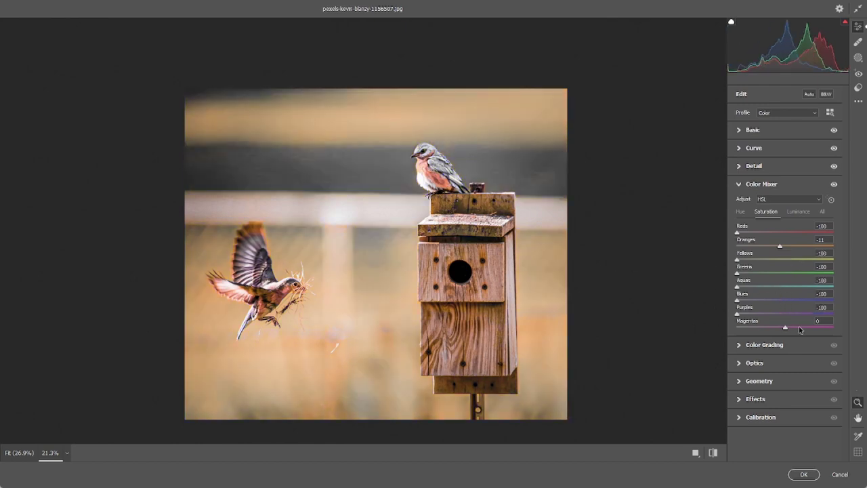
left_click_drag(787, 328, 616, 327)
mouse_move(780, 246)
left_mouse_down()
mouse_move(807, 247)
mouse_move(709, 231)
mouse_move(766, 233)
mouse_move(778, 246)
left_mouse_up()
left_click(20, 453)
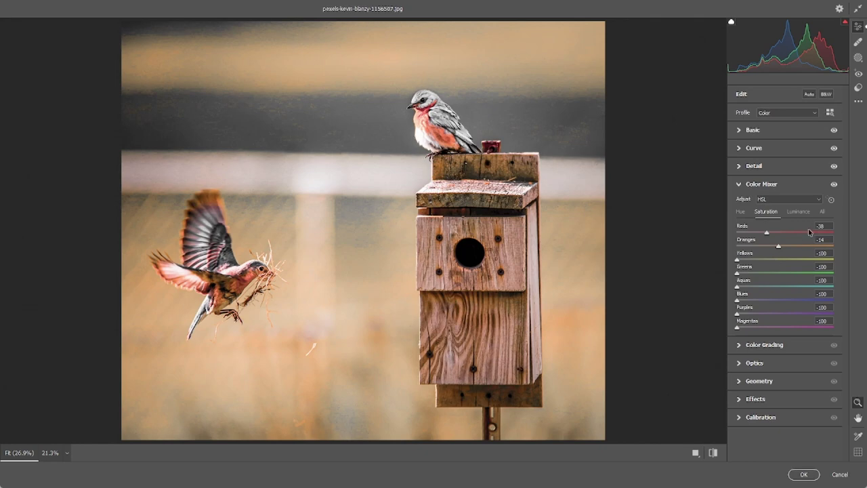
Lower Reds and boost Oranges saturation, then shift the Oranges hue toward red
left_click_drag(769, 232, 681, 226)
left_click_drag(778, 246, 809, 246)
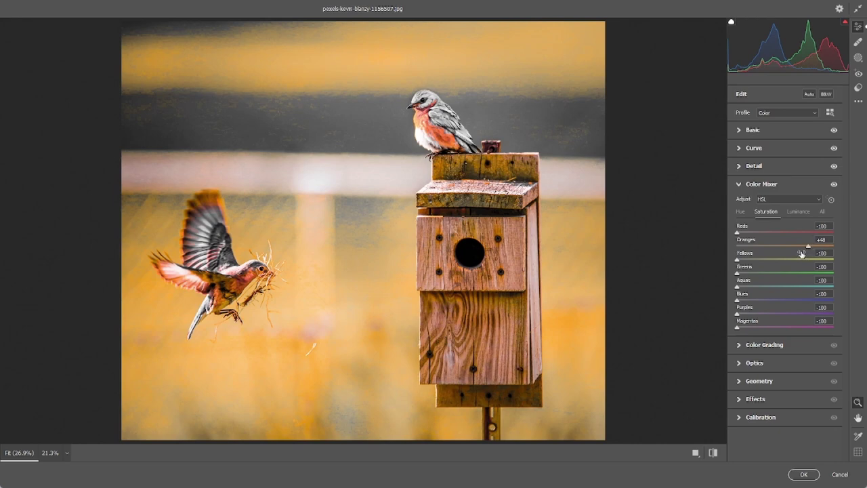
left_click(742, 212)
mouse_move(786, 247)
left_mouse_down()
mouse_move(760, 248)
mouse_move(777, 248)
left_mouse_up()
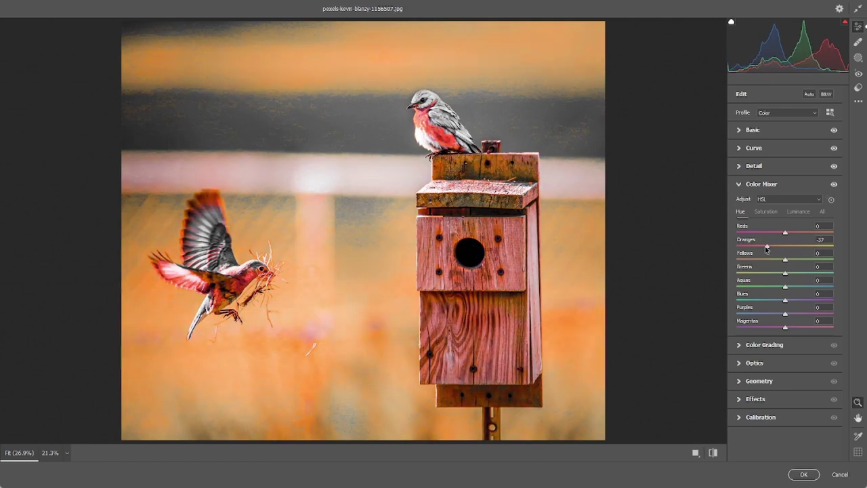
Darken Yellows luminance to -15 and Oranges to about -28
left_click(766, 213)
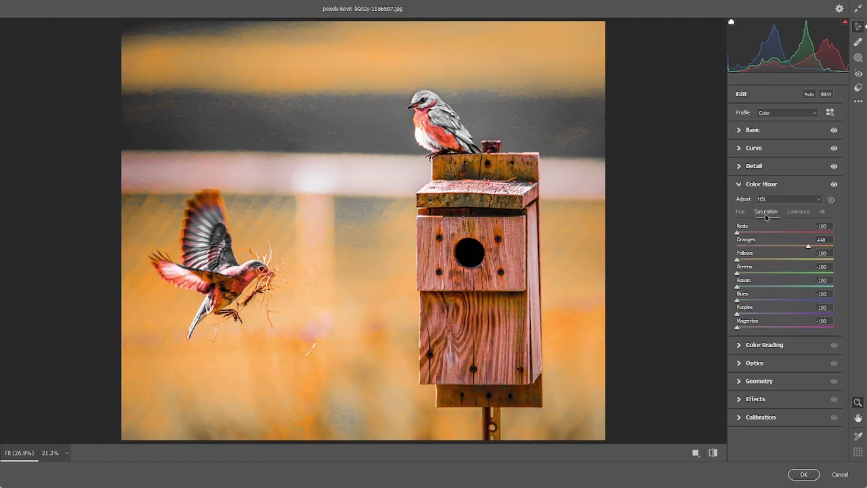
left_click(798, 211)
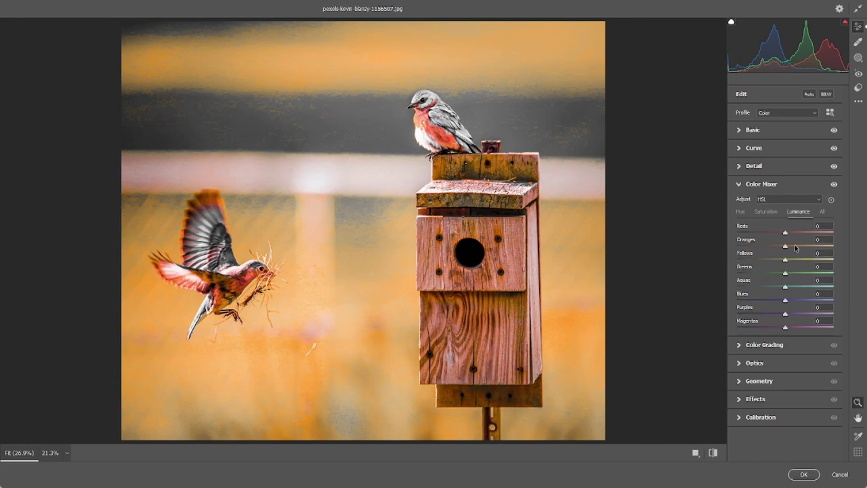
mouse_move(785, 259)
left_mouse_down()
mouse_move(850, 252)
mouse_move(778, 258)
left_mouse_up()
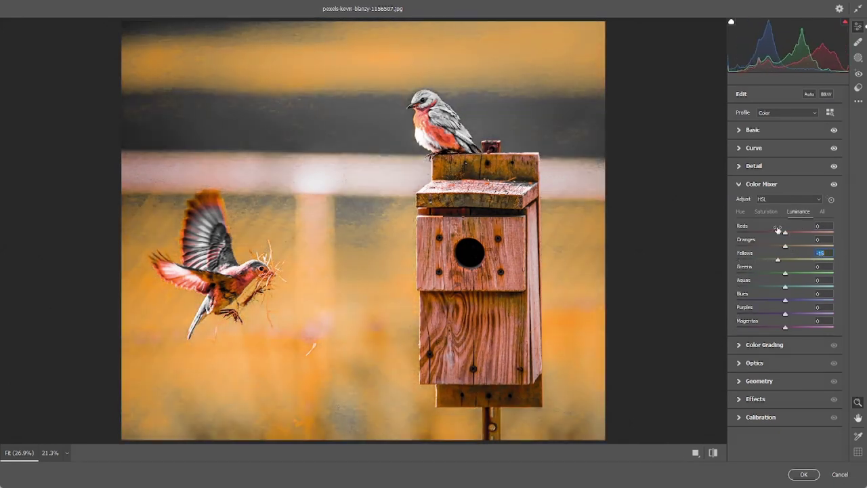
left_click_drag(784, 246, 775, 245)
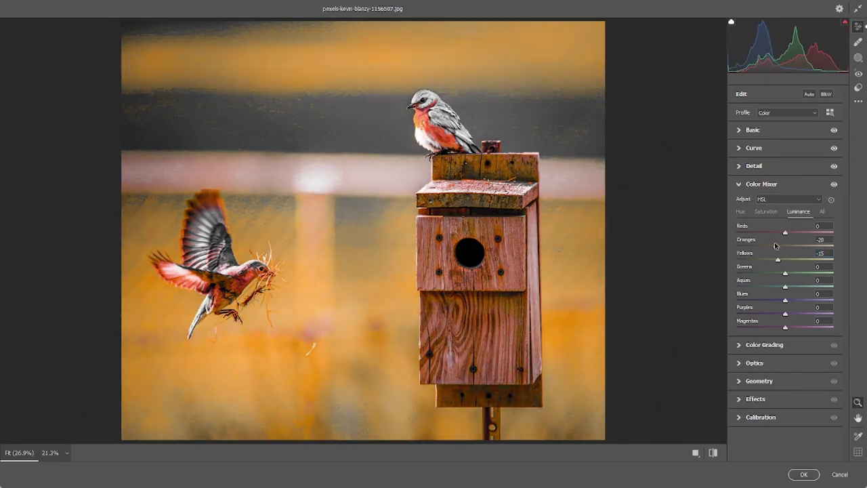
Compare with Color Mixer off, re-enable it, and zero Oranges and Yellows luminance
left_click(833, 185)
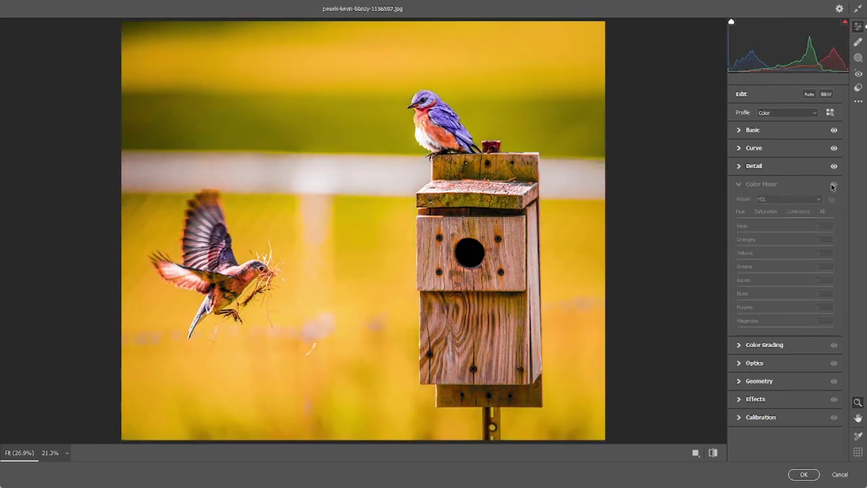
left_click(833, 185)
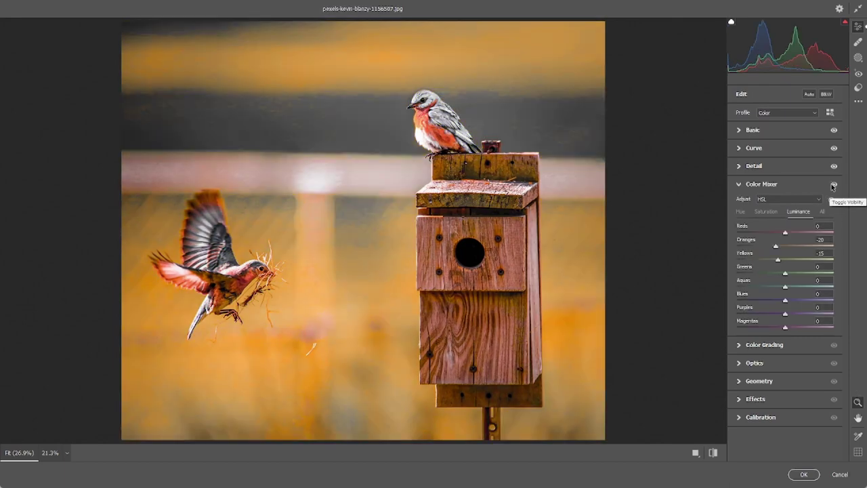
left_click(820, 239)
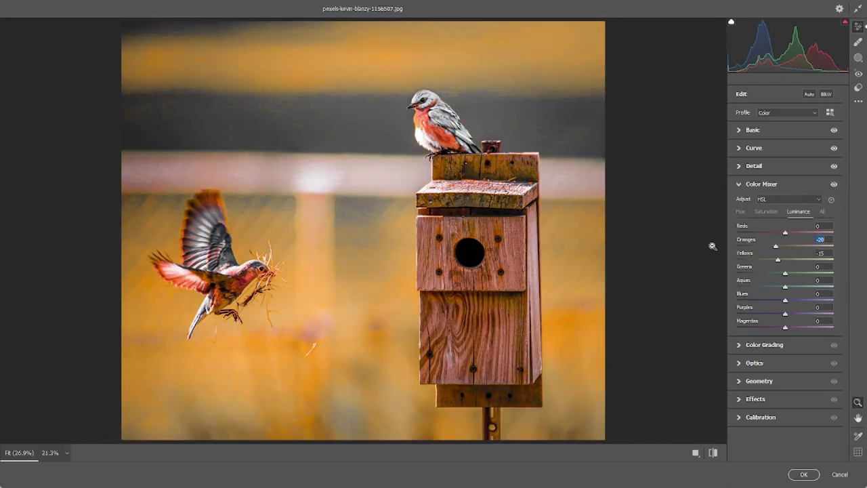
type("0")
key("Tab")
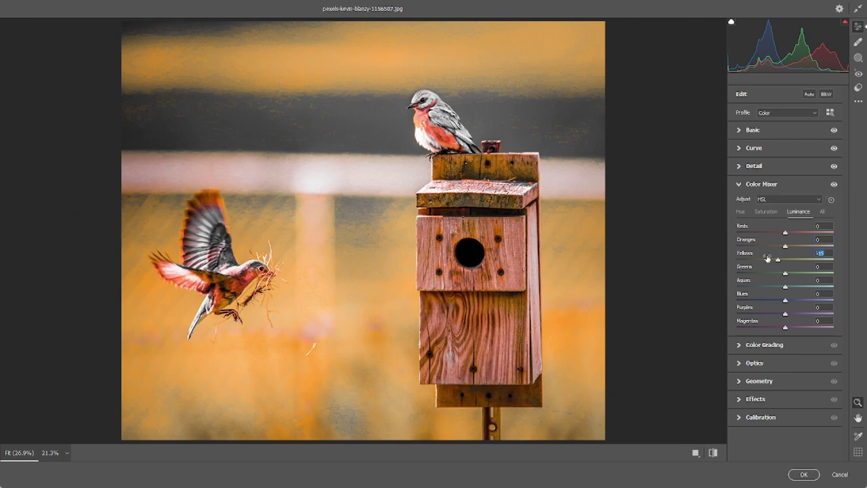
type("0")
key("Return")
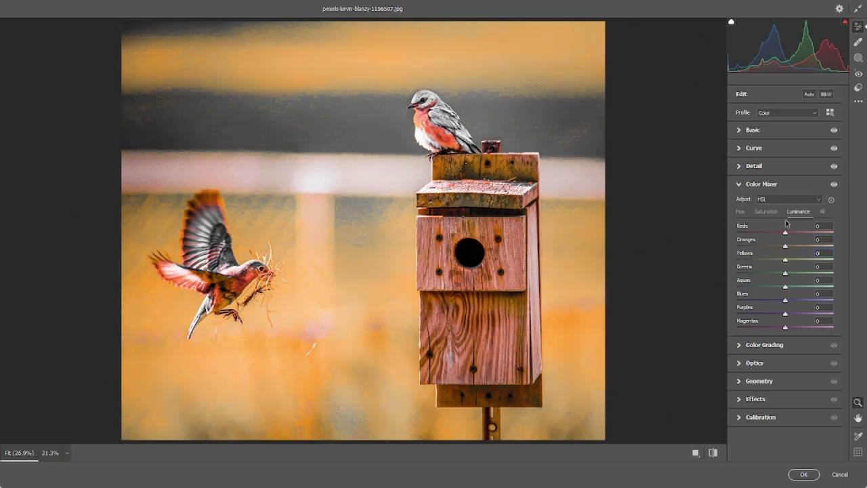
Reset saturation to 0 for every colour from Reds through Magentas
left_click(766, 212)
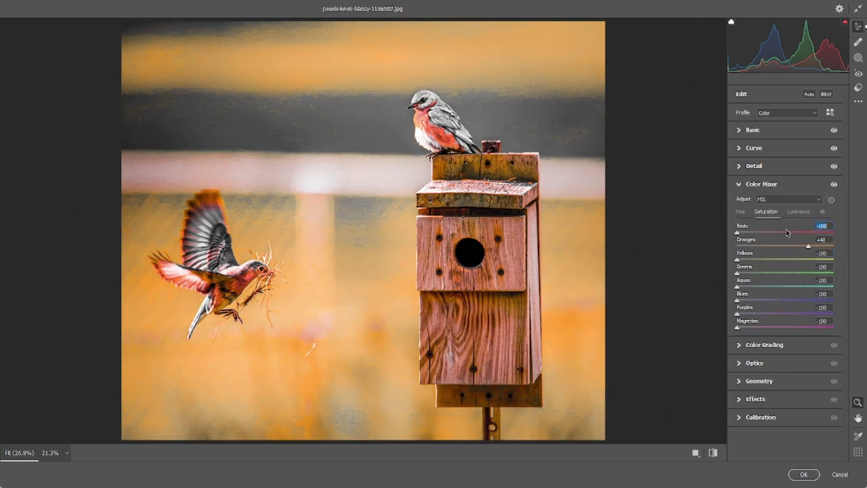
type("0")
left_click(821, 239)
type("00")
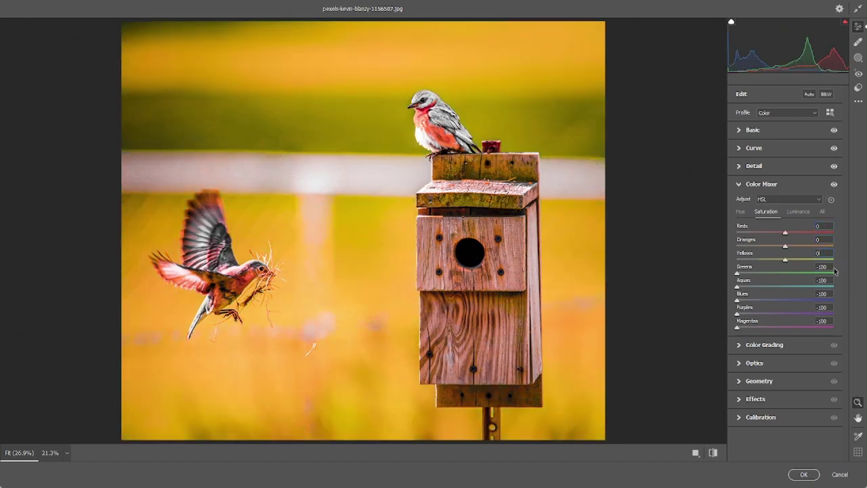
left_click(832, 267)
type("0")
left_click(832, 281)
type("0")
left_click(826, 293)
type("0")
left_click(828, 307)
type("0")
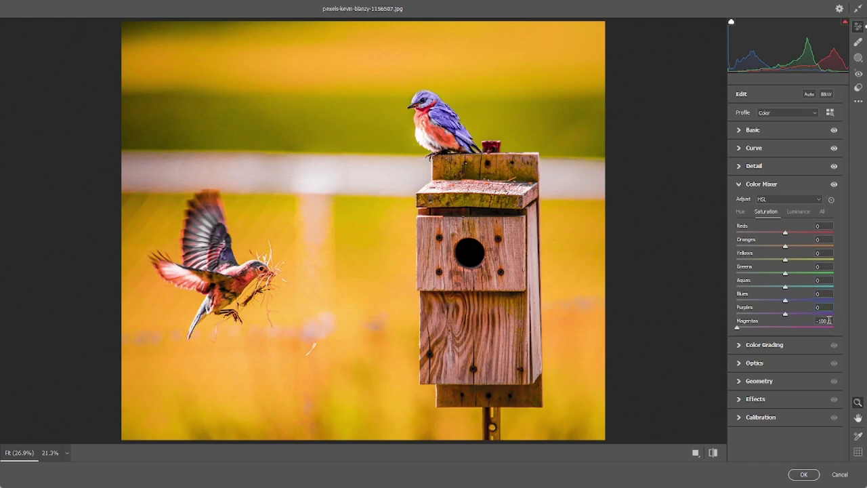
left_click(828, 321)
type("0")
Reset the Oranges hue, then collapse Color Mixer and expand Color Grading
left_click(741, 211)
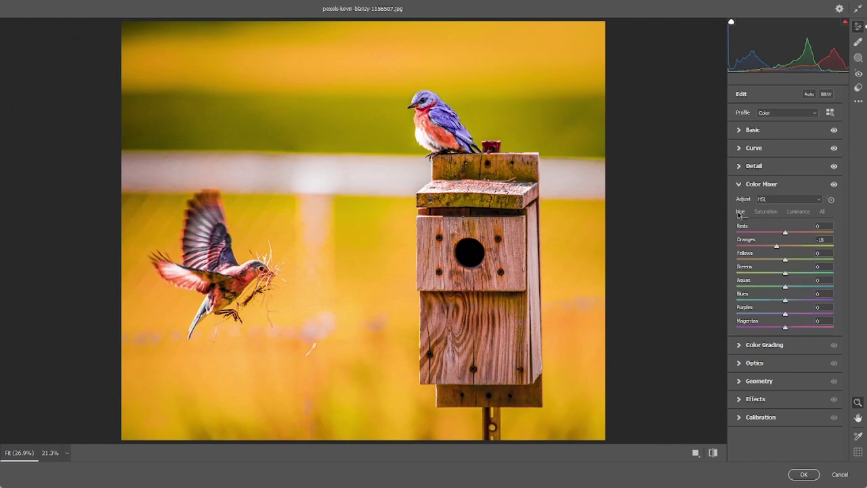
left_click(822, 240)
type("0")
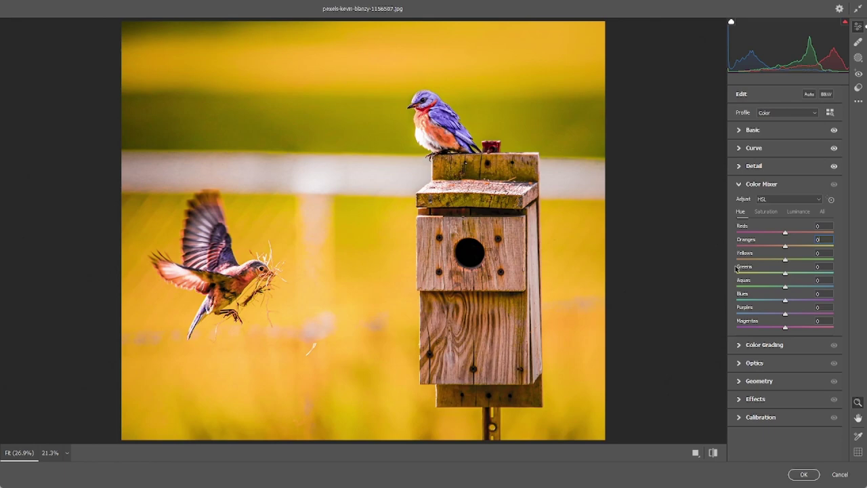
left_click(760, 186)
left_click(762, 202)
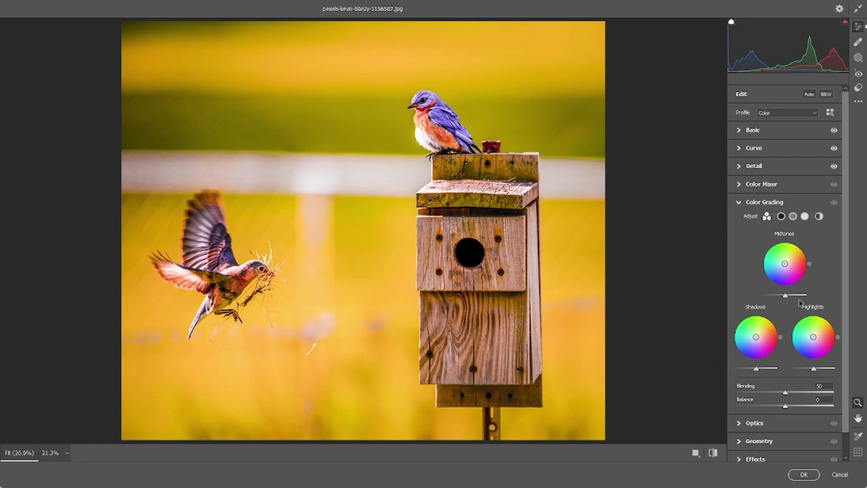
left_click_drag(785, 294, 773, 295)
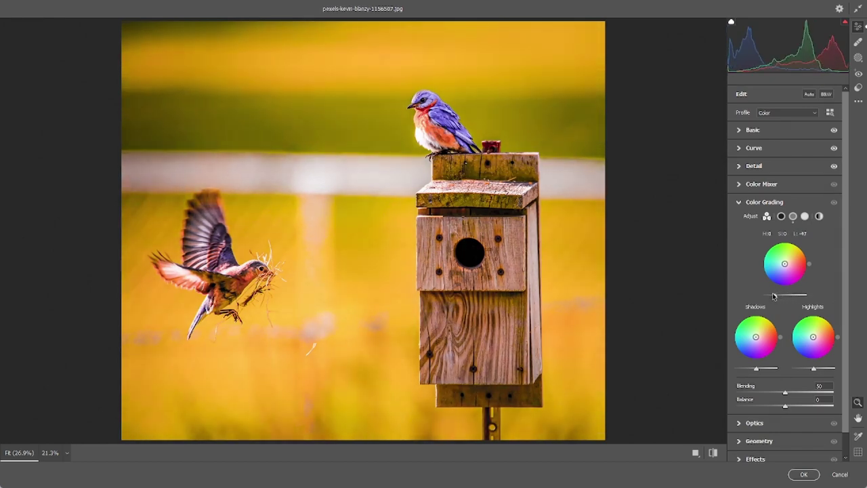
left_click_drag(773, 295, 774, 295)
left_click_drag(784, 264, 775, 249)
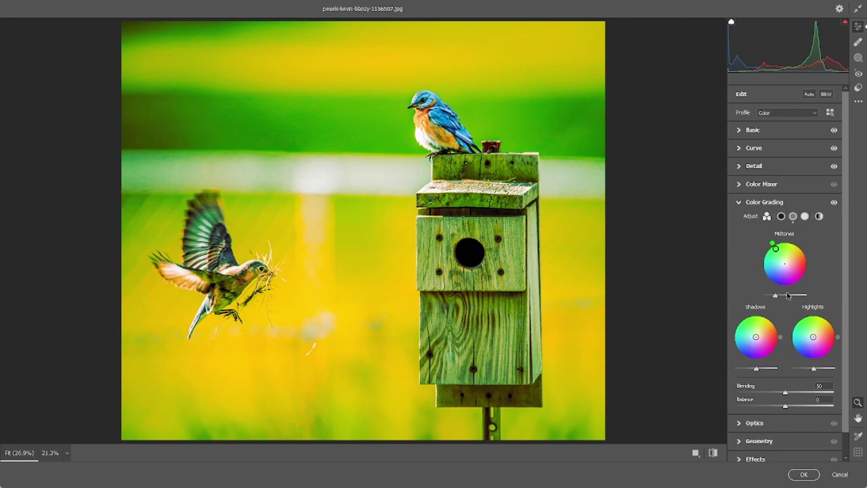
mouse_move(785, 295)
left_mouse_down()
mouse_move(818, 297)
mouse_move(799, 296)
left_mouse_up()
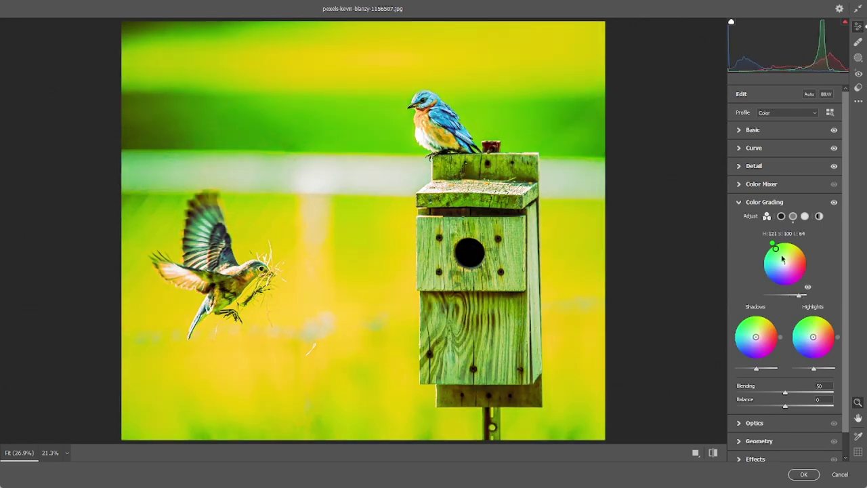
left_click_drag(776, 248, 784, 262)
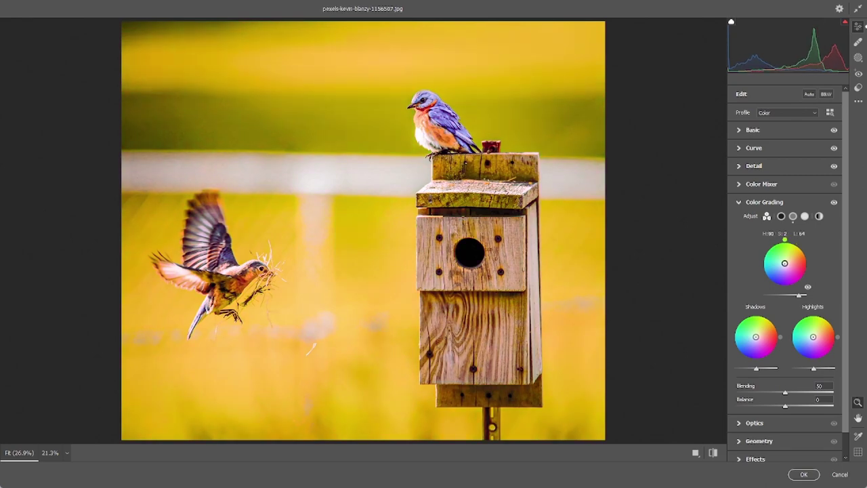
left_click_drag(785, 263, 763, 298)
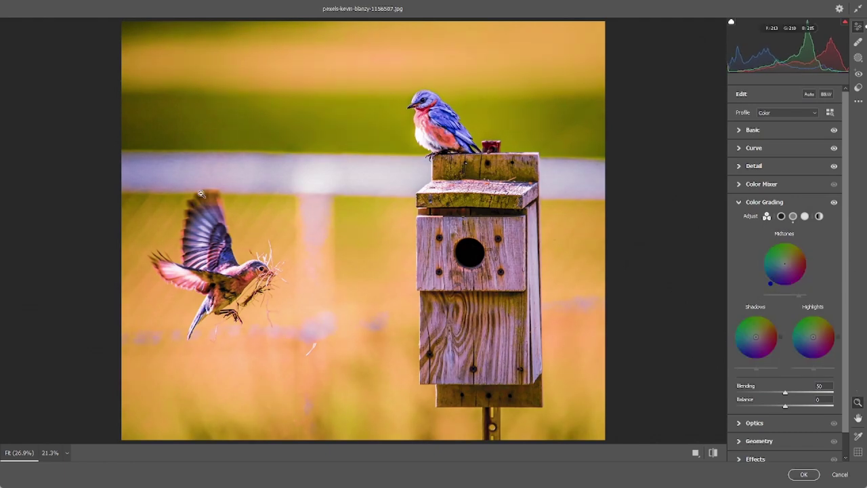
left_click_drag(774, 279, 771, 250)
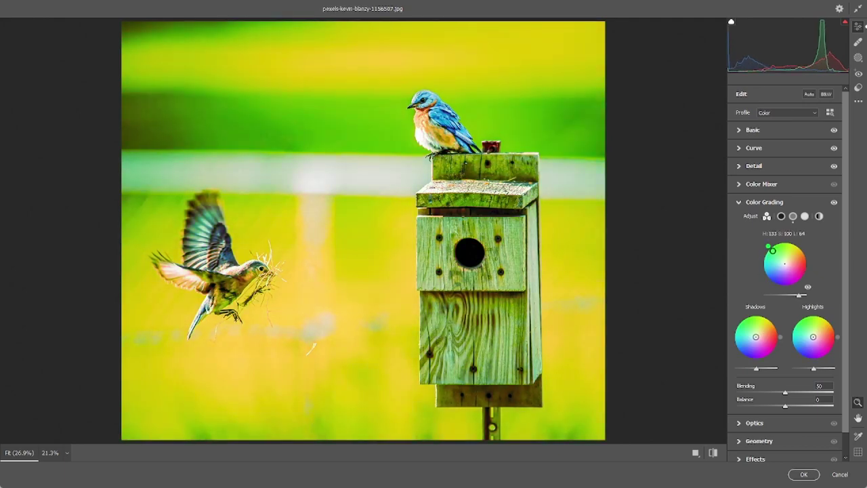
mouse_move(772, 250)
left_mouse_down()
mouse_move(802, 259)
mouse_move(786, 264)
left_mouse_up()
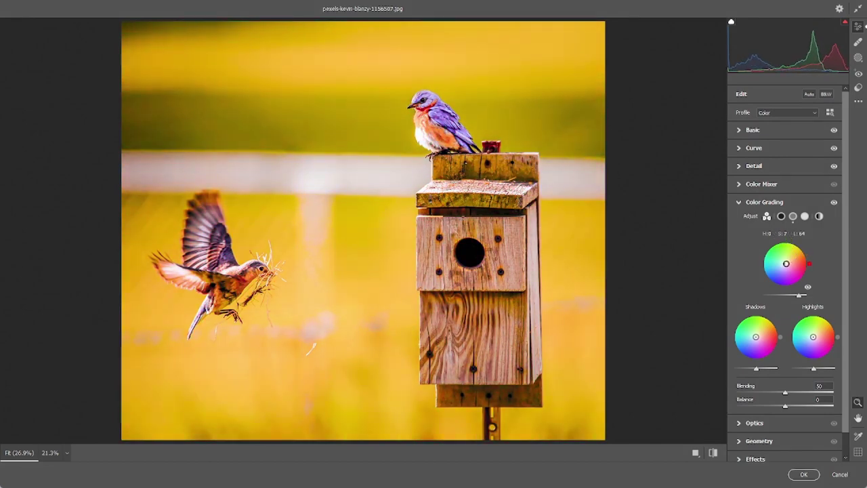
left_click_drag(786, 264, 770, 287)
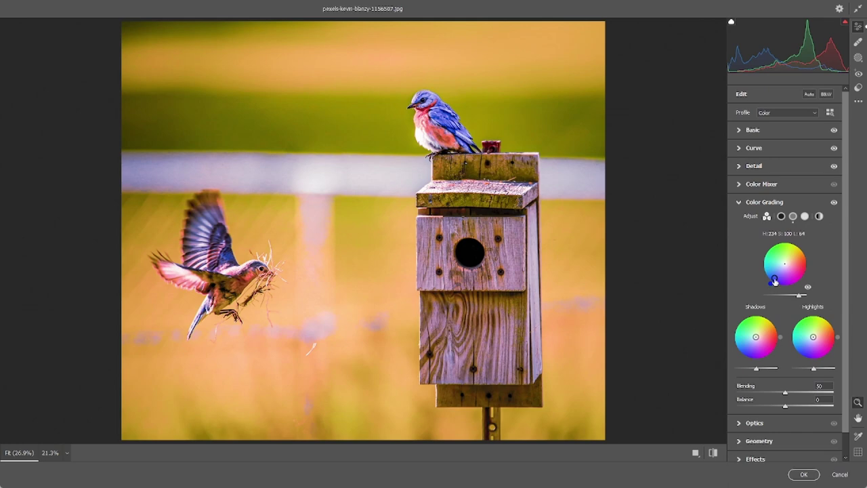
left_click_drag(774, 278, 785, 264)
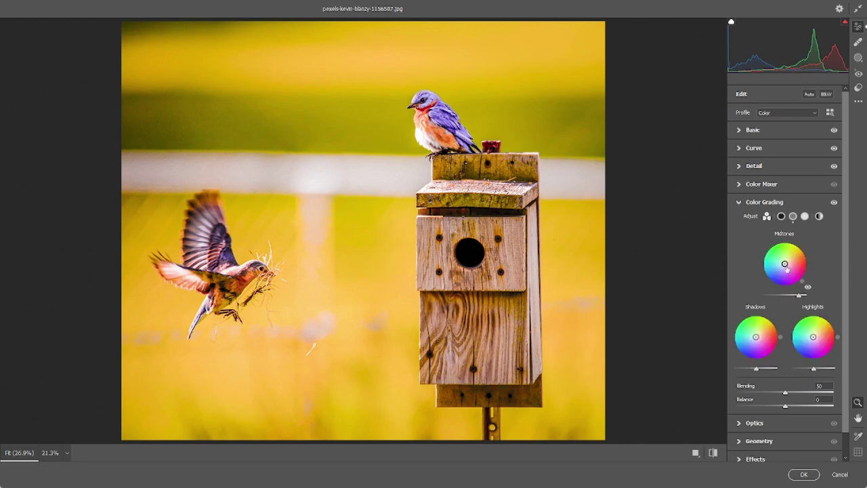
left_click_drag(785, 264, 774, 283)
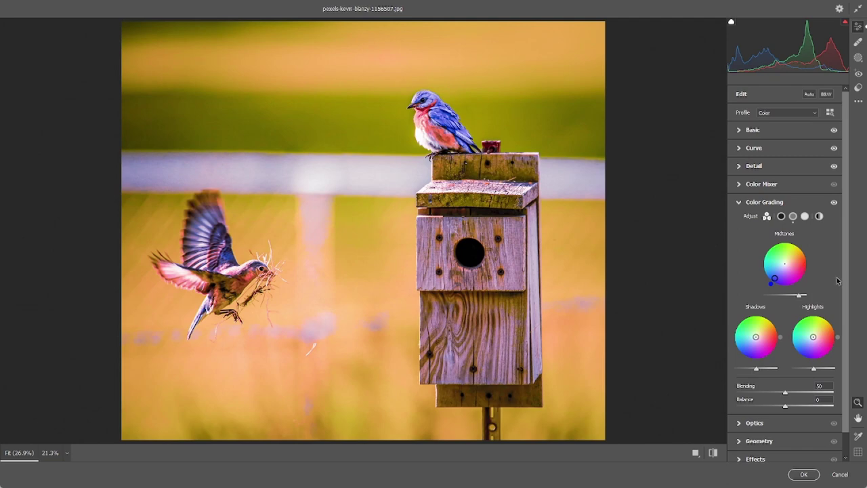
left_click_drag(784, 294, 794, 303)
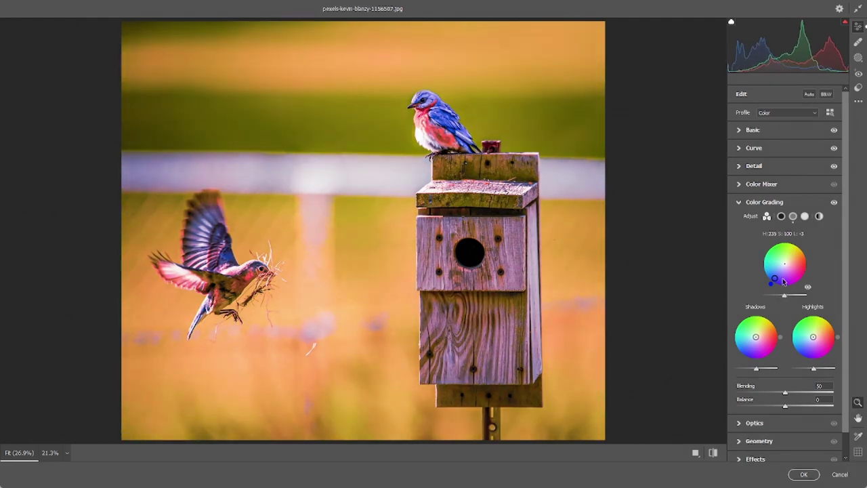
double_click(784, 263)
left_click_drag(784, 264, 786, 266)
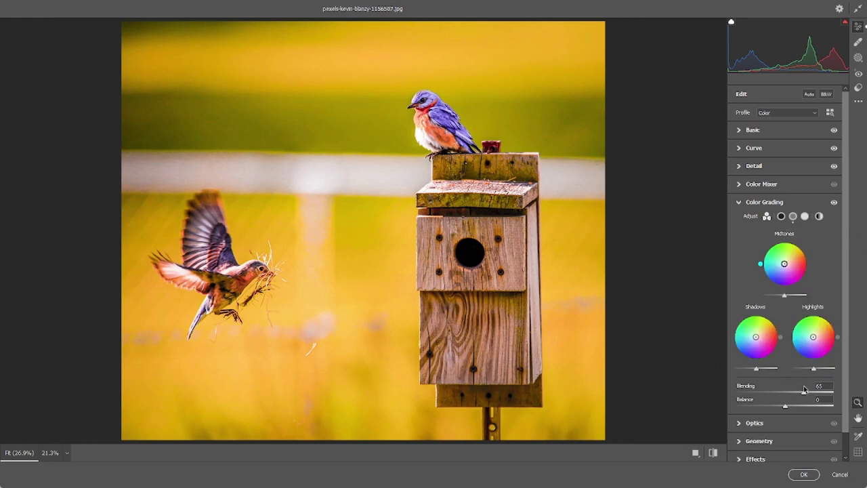
Experiment with Color Grading Blending, undoing and redoing, and settle it at 100
mouse_move(786, 392)
left_mouse_down()
mouse_move(828, 385)
mouse_move(772, 392)
left_mouse_up()
left_click_drag(784, 264, 773, 250)
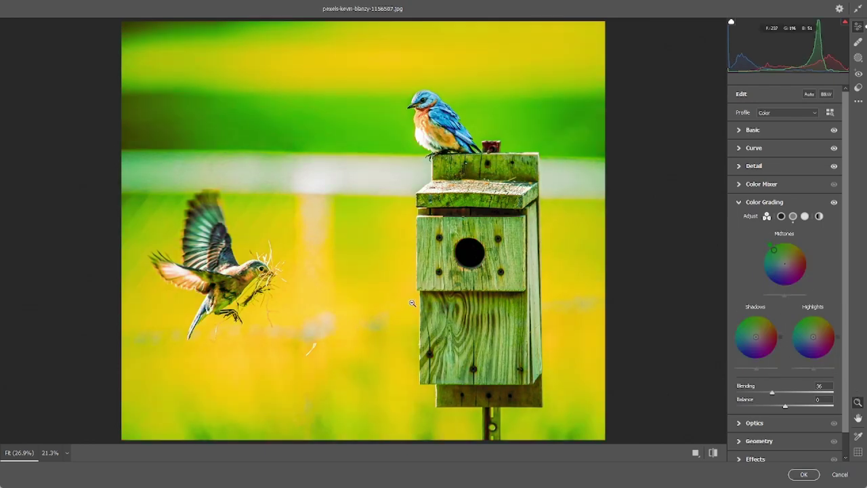
mouse_move(772, 392)
left_mouse_down()
mouse_move(835, 393)
mouse_move(737, 393)
left_mouse_up()
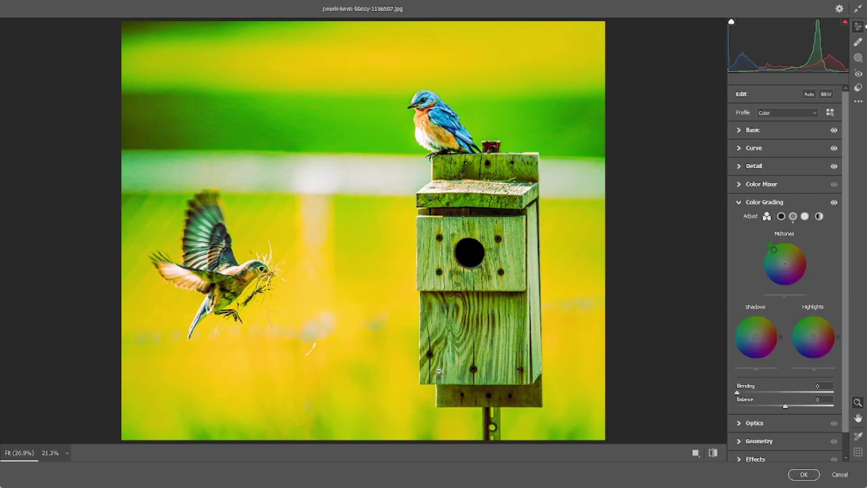
key("ctrl+z")
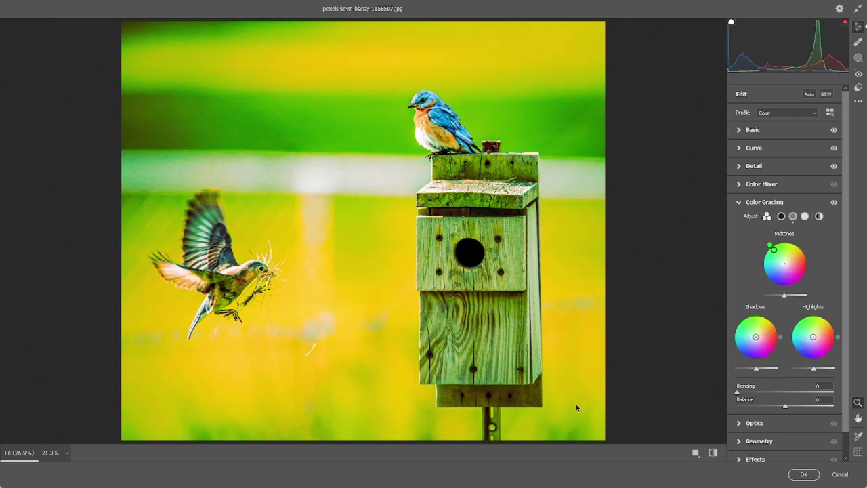
key("ctrl+shift+z")
key("ctrl+shift+z")
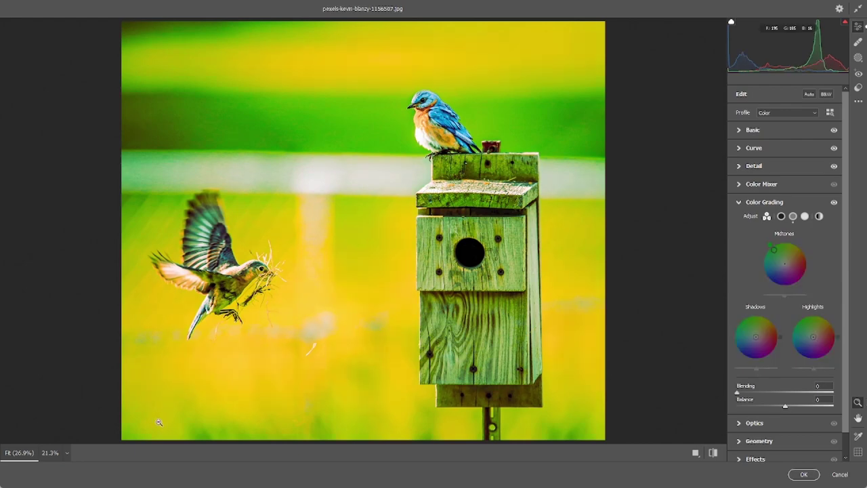
left_click_drag(800, 393, 844, 395)
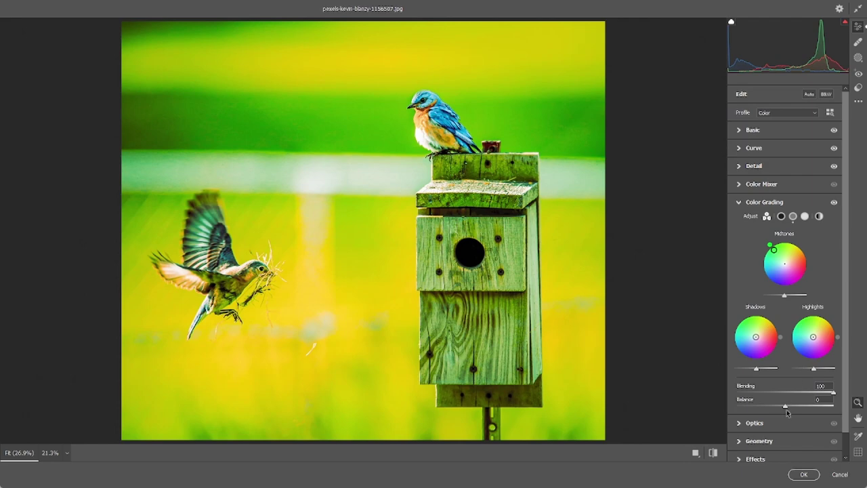
Try Balance at +48 and -100 before leaving it at +100
left_click_drag(784, 405, 835, 406)
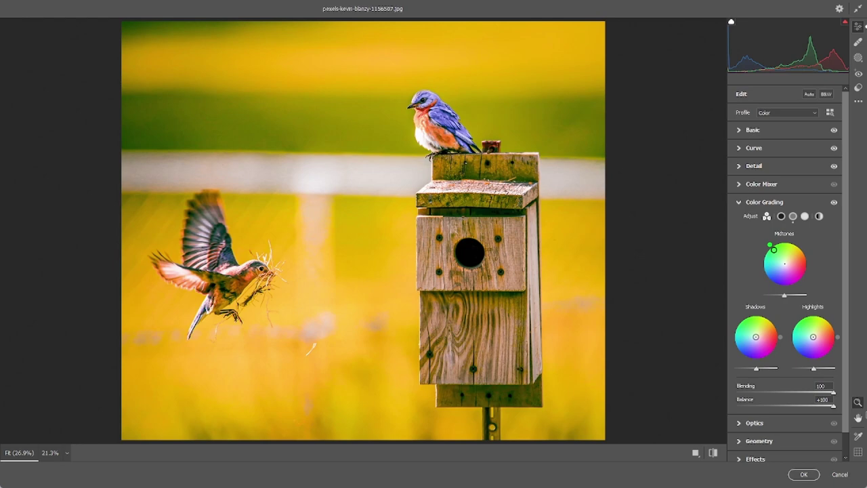
left_click_drag(833, 406, 737, 407)
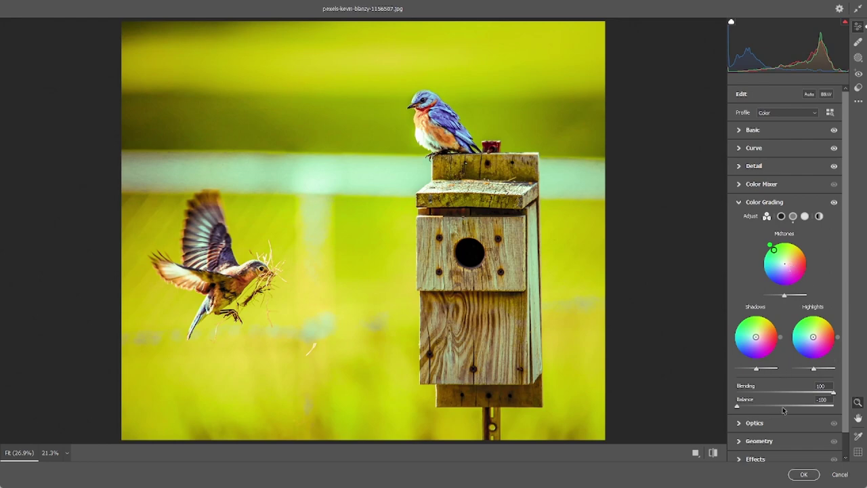
left_click_drag(784, 405, 865, 405)
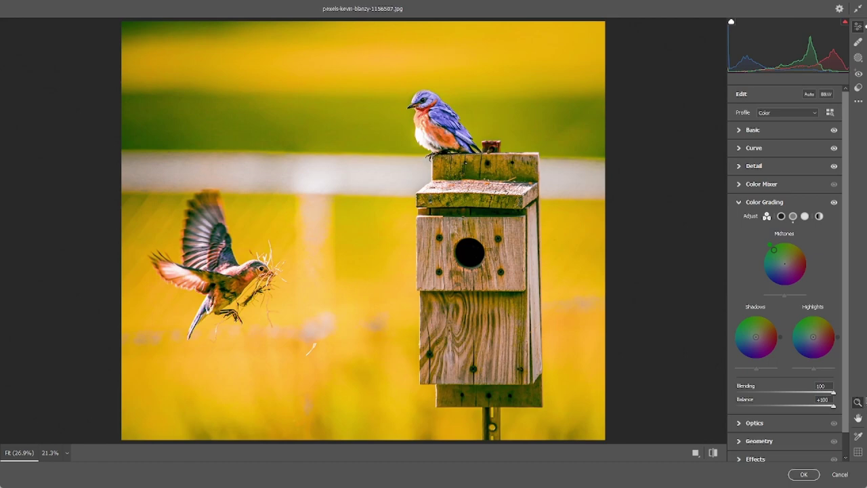
Open the Optics settings, preview maximum Distortion, then enter 0 to reset it
left_click(793, 206)
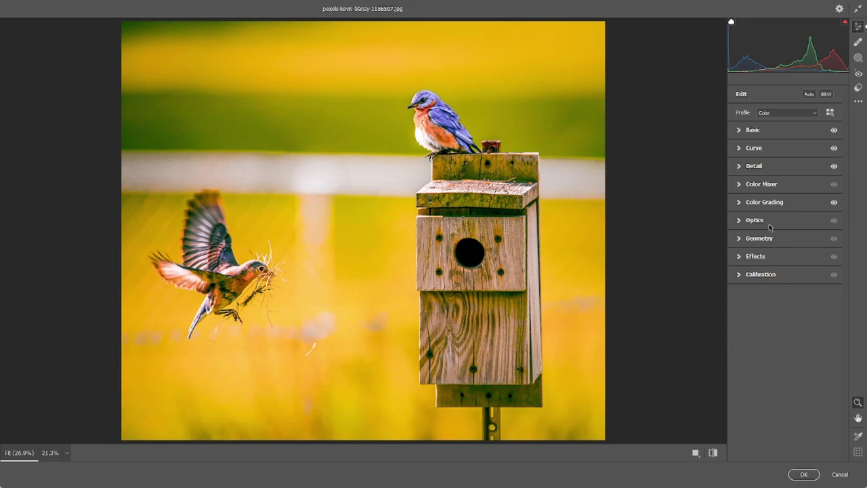
left_click(769, 226)
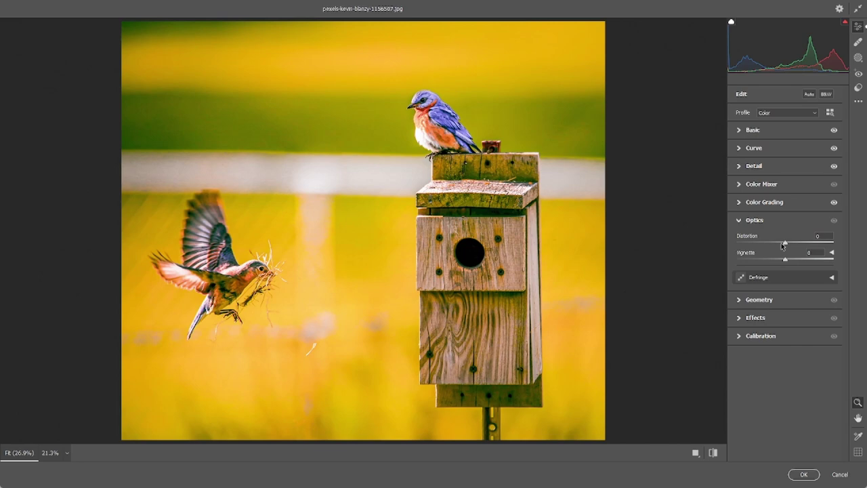
mouse_move(784, 244)
left_mouse_down()
mouse_move(732, 246)
mouse_move(843, 243)
left_mouse_up()
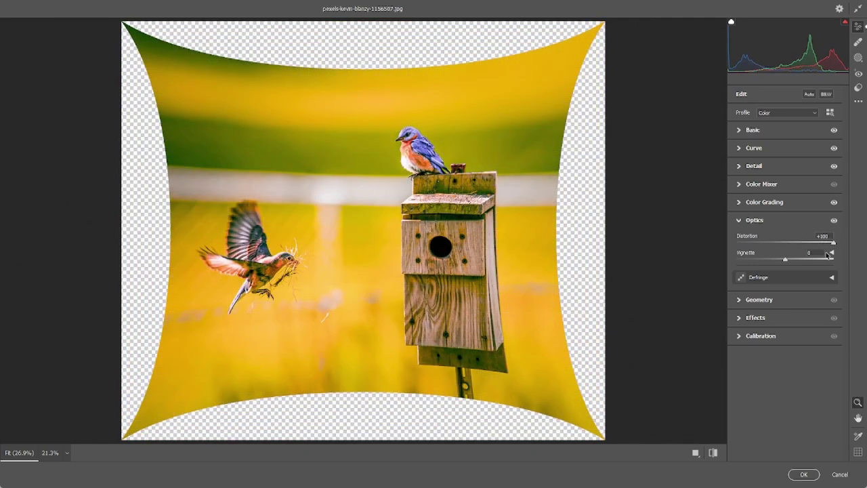
left_click(824, 236)
type("0")
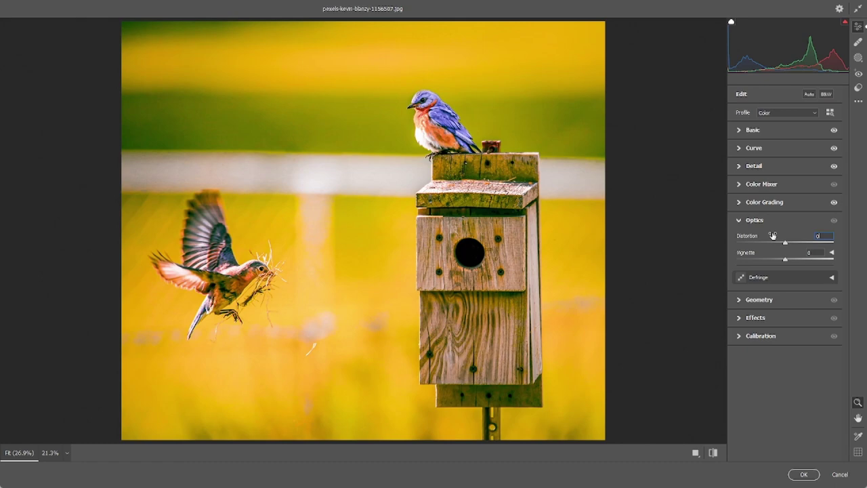
Try slight negative Distortion, reset it to 0, and set Vignette to +100
left_click_drag(785, 243, 775, 245)
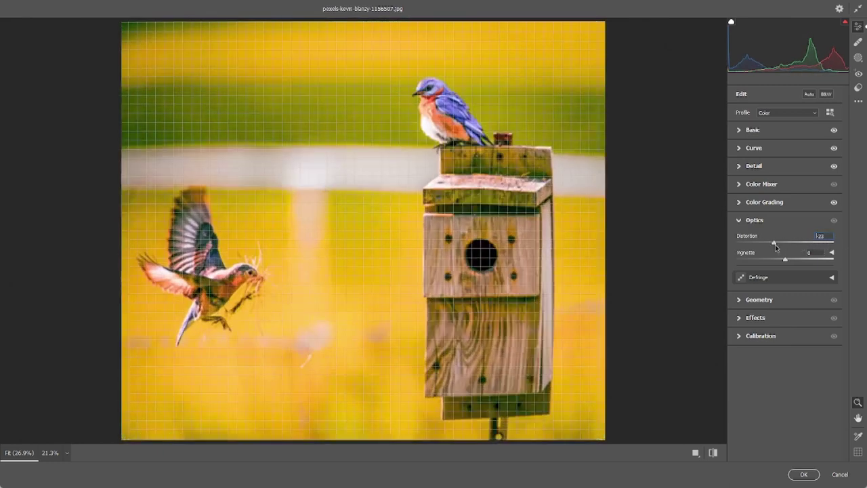
double_click(775, 242)
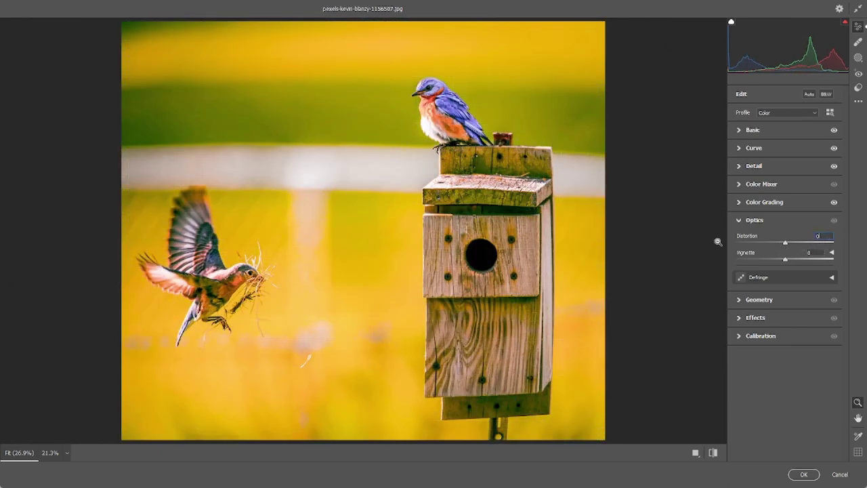
left_click_drag(786, 260, 865, 258)
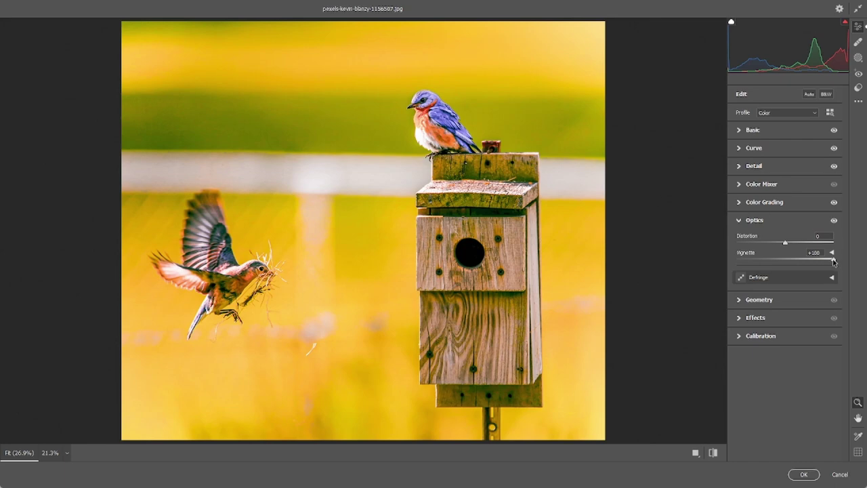
Set the Optics Vignette to 0, leaving Defringe unchanged, and collapse Optics
mouse_move(833, 260)
left_mouse_down()
mouse_move(723, 263)
mouse_move(785, 264)
left_mouse_up()
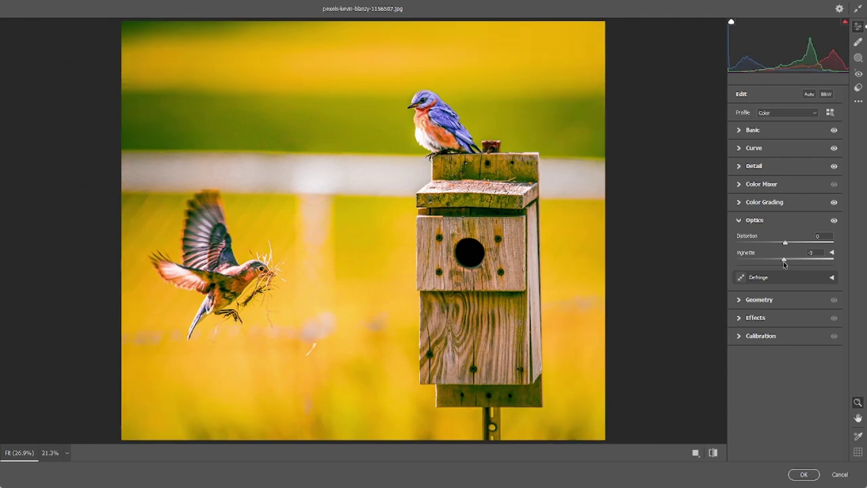
left_click(808, 253)
type("0")
key("Return")
left_click(832, 278)
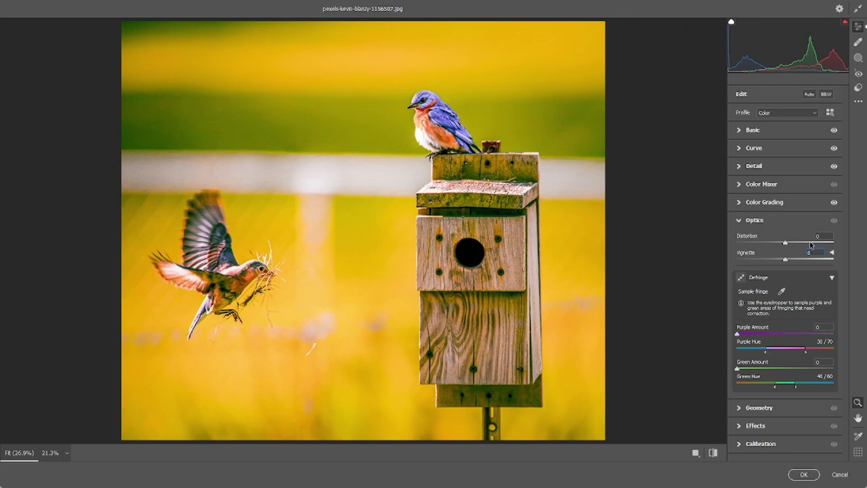
left_click(808, 283)
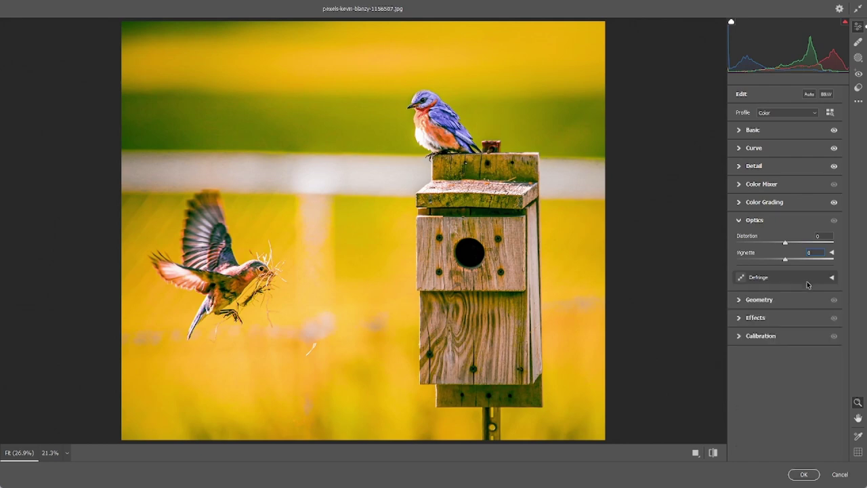
left_click(747, 223)
left_click(757, 238)
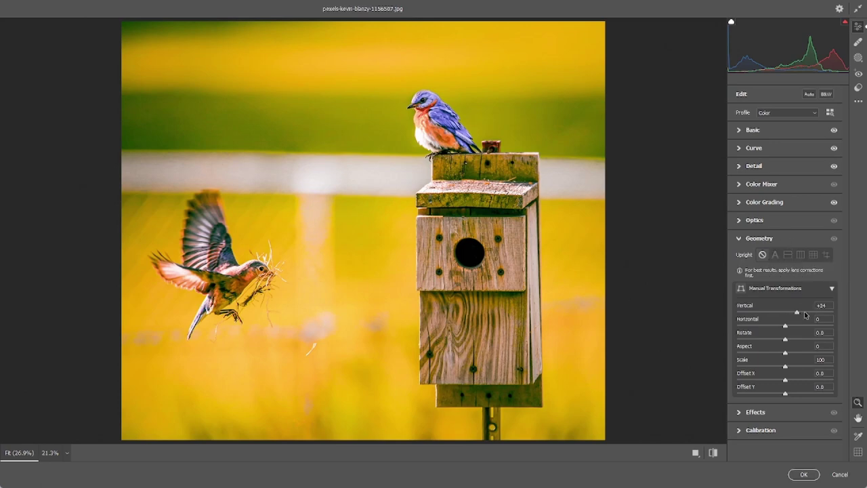
mouse_move(785, 312)
left_mouse_down()
mouse_move(820, 313)
mouse_move(753, 310)
mouse_move(792, 312)
mouse_move(790, 327)
mouse_move(752, 326)
mouse_move(828, 341)
mouse_move(808, 353)
mouse_move(614, 355)
left_mouse_up()
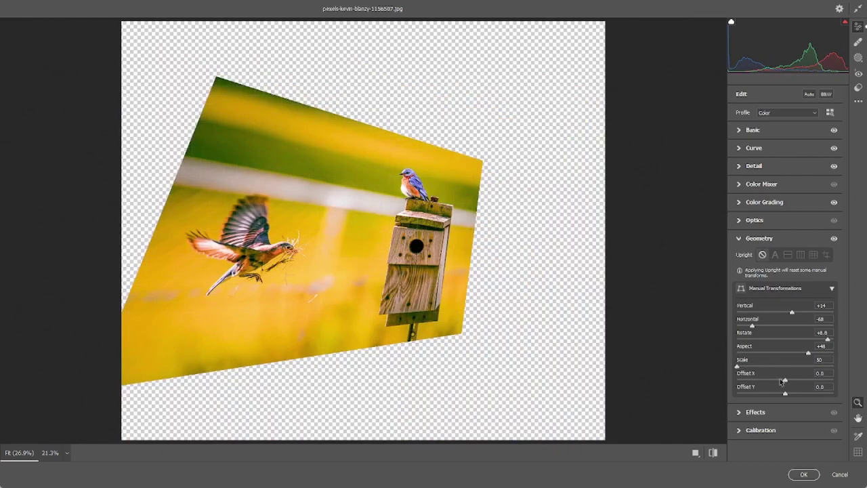
mouse_move(785, 380)
left_mouse_down()
mouse_move(812, 380)
mouse_move(769, 393)
left_mouse_up()
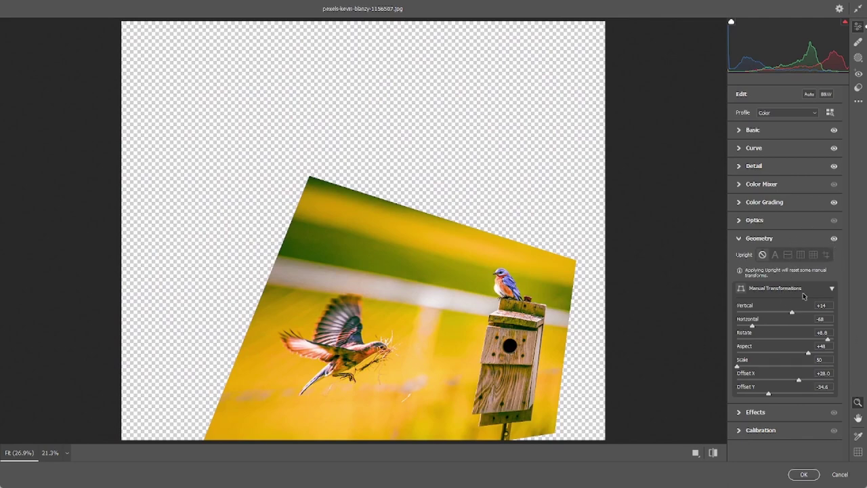
left_click(822, 305)
type("0")
key("Return")
left_click(810, 320)
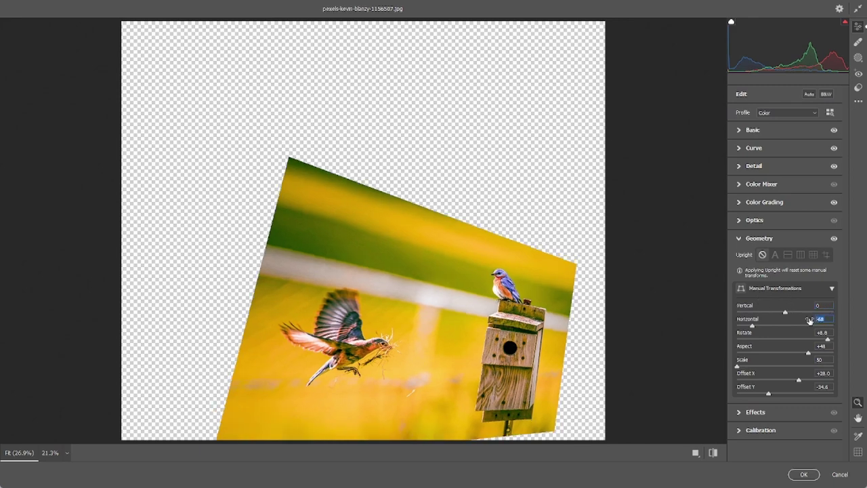
type("0")
key("Return")
left_click(822, 332)
type("0")
key("Return")
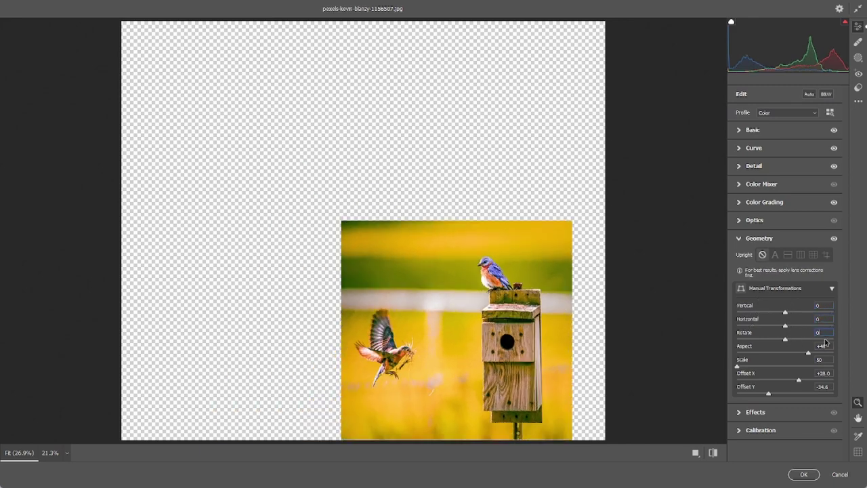
left_click(821, 345)
type("0")
key("Return")
left_click(820, 359)
type("75")
key("Return")
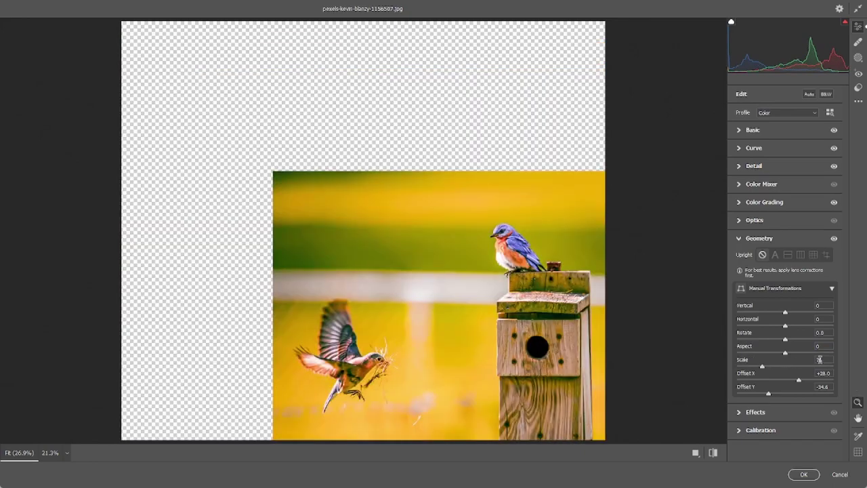
type("0")
key("Return")
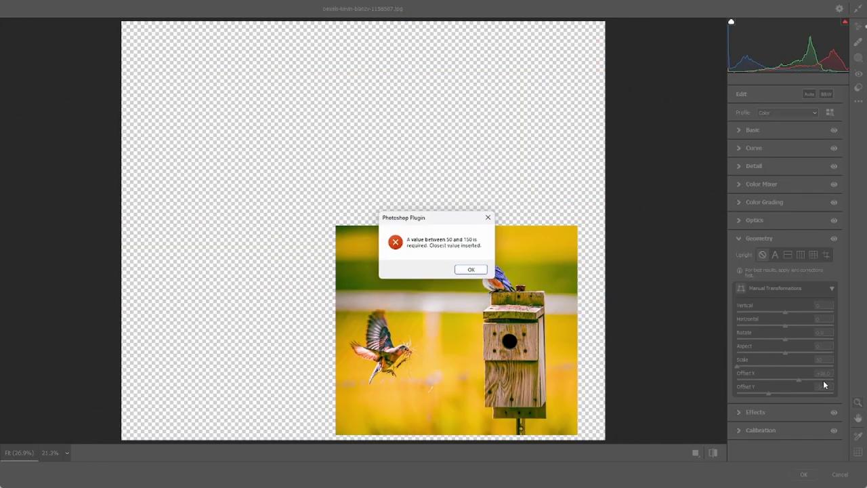
left_click(469, 269)
mouse_move(762, 365)
left_mouse_down()
mouse_move(794, 366)
mouse_move(784, 366)
left_mouse_up()
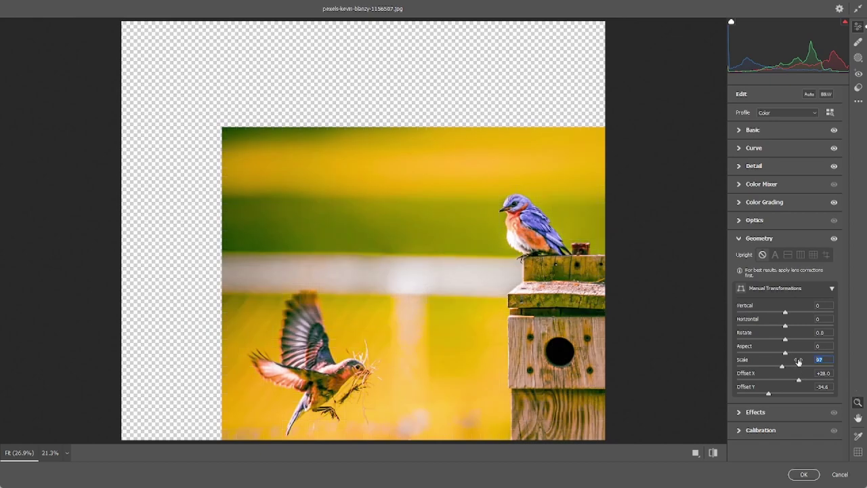
type("100")
key("Tab")
type("0")
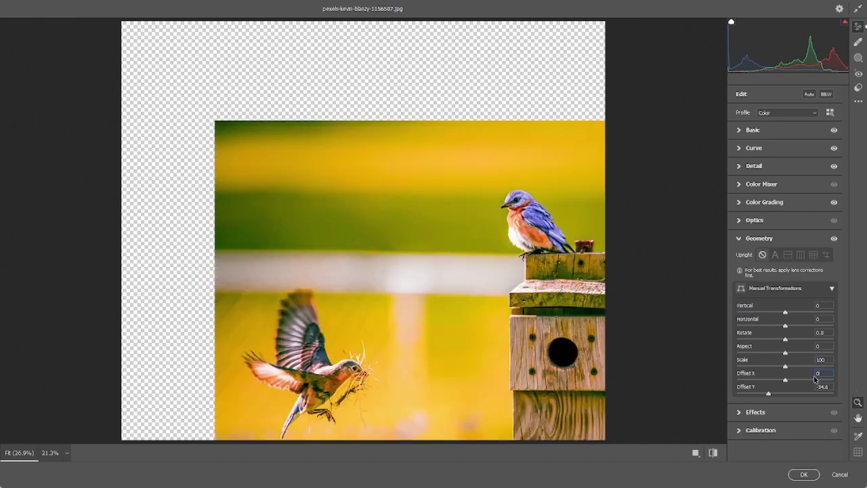
key("Tab")
type("50")
key("Return")
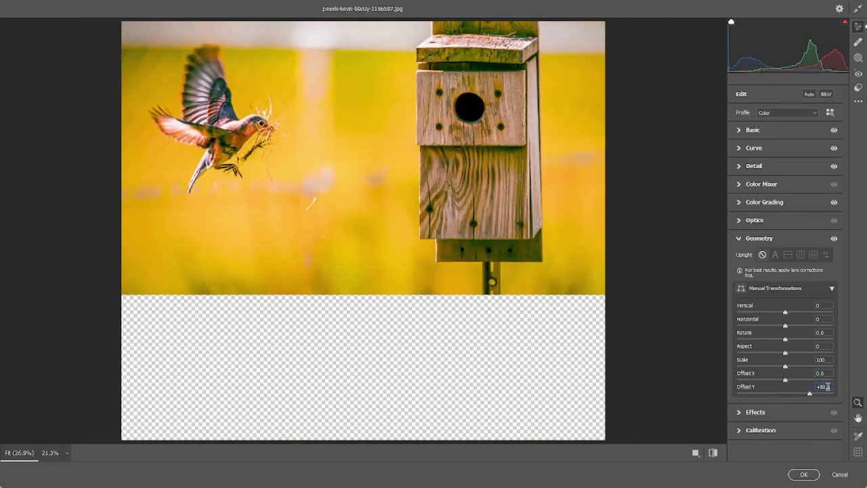
double_click(822, 387)
type("0")
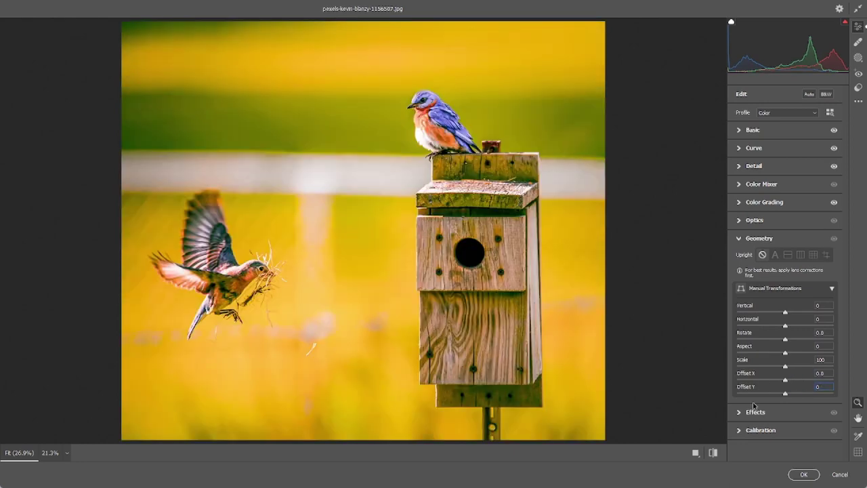
left_click(776, 241)
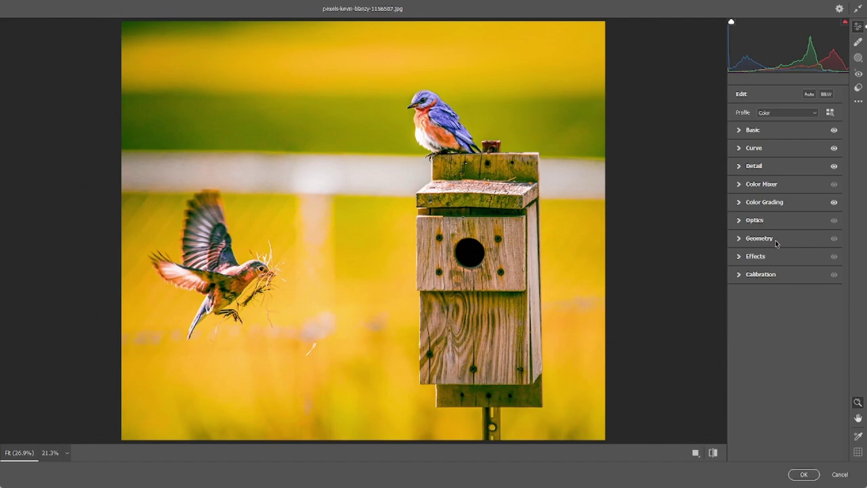
Add film grain in the Effects panel, pushing the Grain amount up to 100
left_click(772, 257)
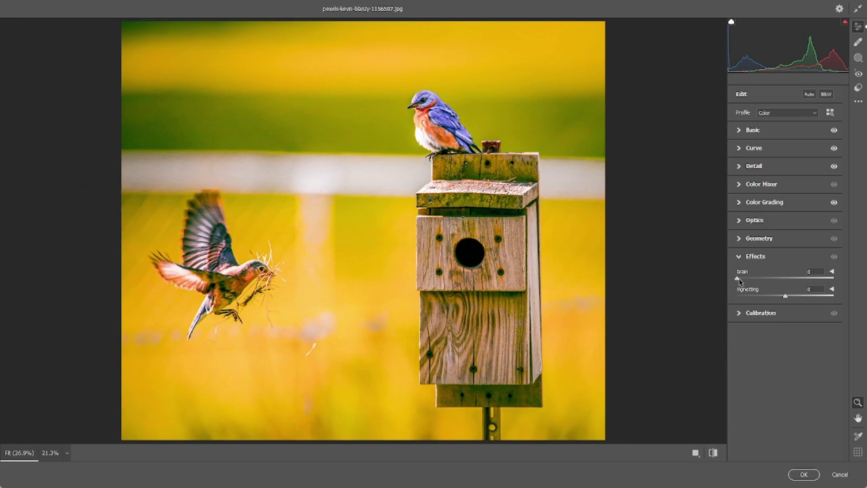
scroll(248, 66, "up", 2)
scroll(261, 77, "down", 2)
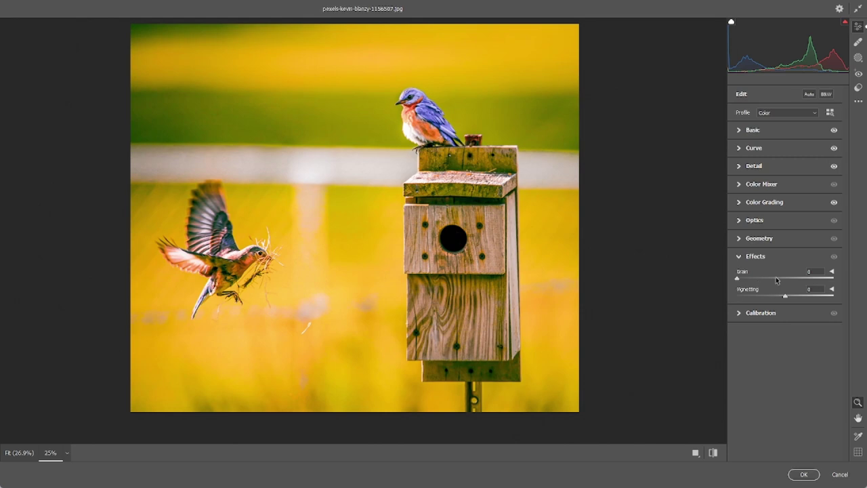
left_click_drag(798, 280, 829, 278)
mouse_move(202, 94)
left_mouse_down()
mouse_move(326, 93)
mouse_move(296, 97)
left_mouse_up()
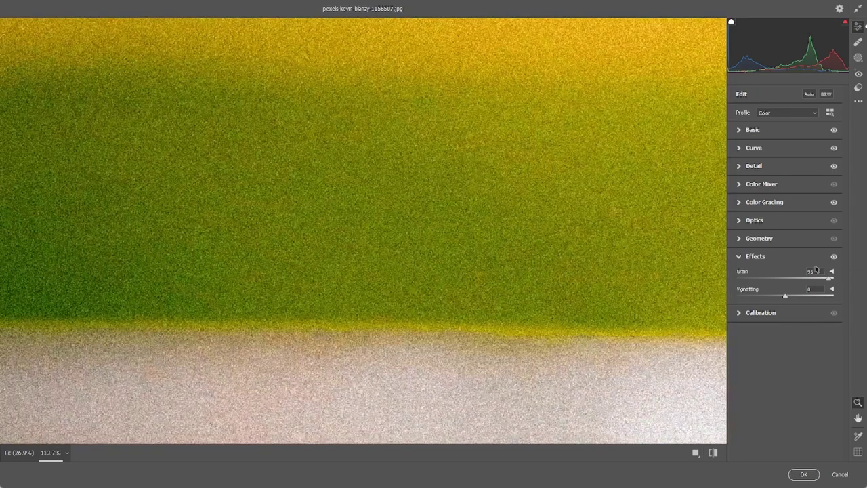
left_click_drag(816, 279, 528, 272)
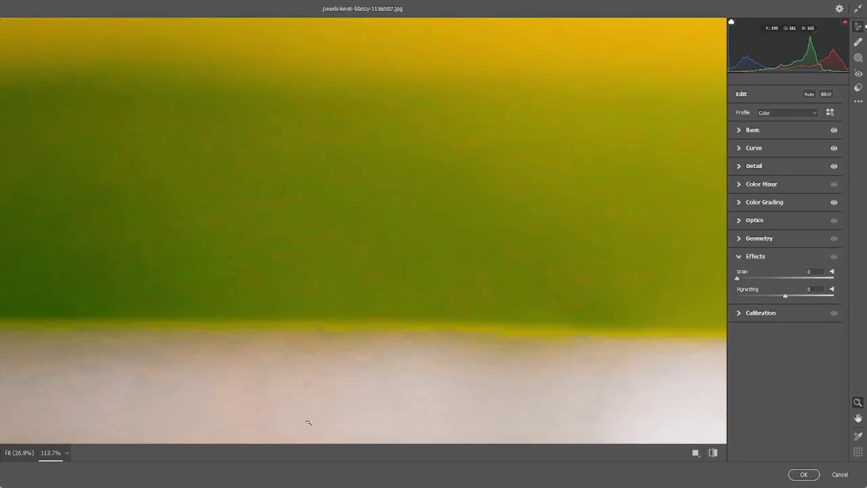
left_click_drag(739, 278, 857, 282)
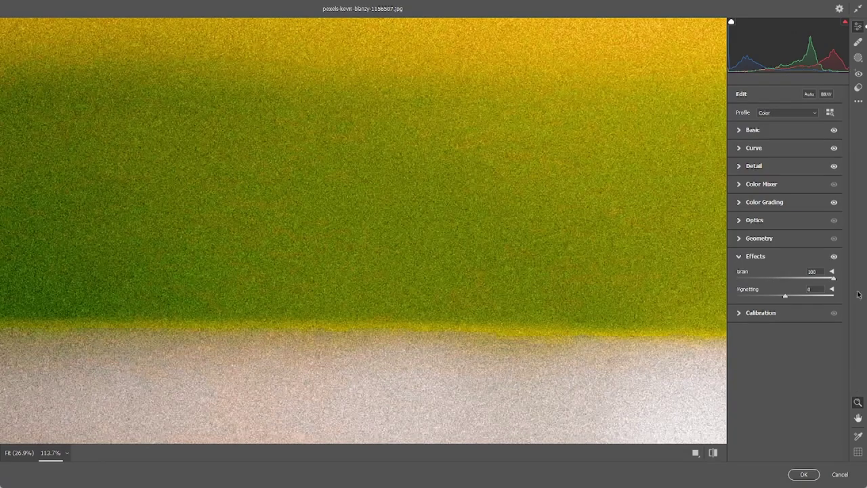
Inspect the grain across the whole birdhouse photo, then fit the photo to the preview
left_click_drag(397, 300, 292, 296)
left_click_drag(554, 271, 634, 262)
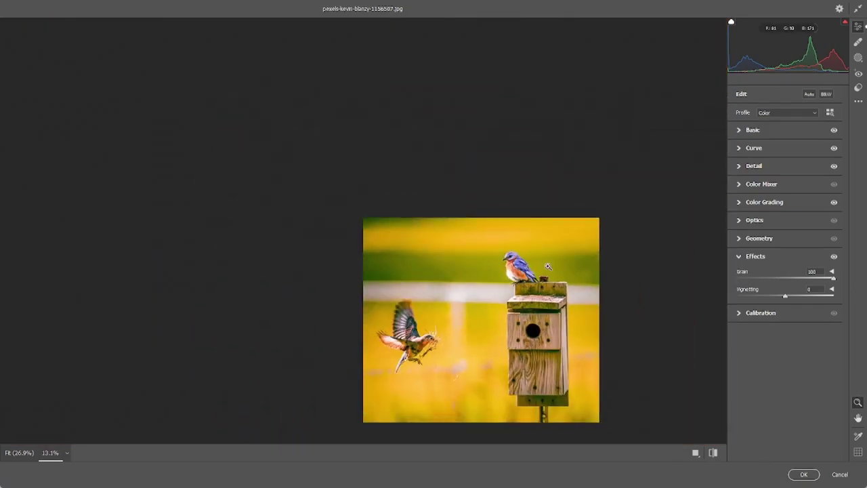
scroll(594, 221, "up", 1)
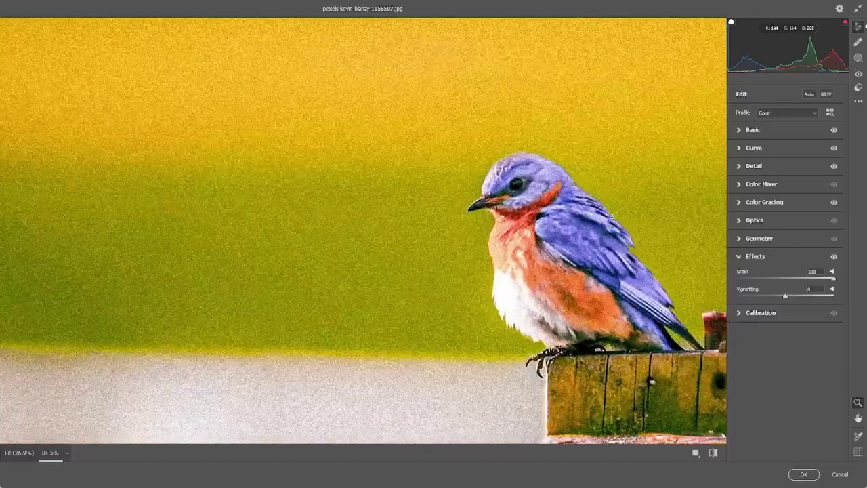
scroll(612, 217, "down", 1)
scroll(625, 266, "down", 1)
scroll(596, 292, "down", 2)
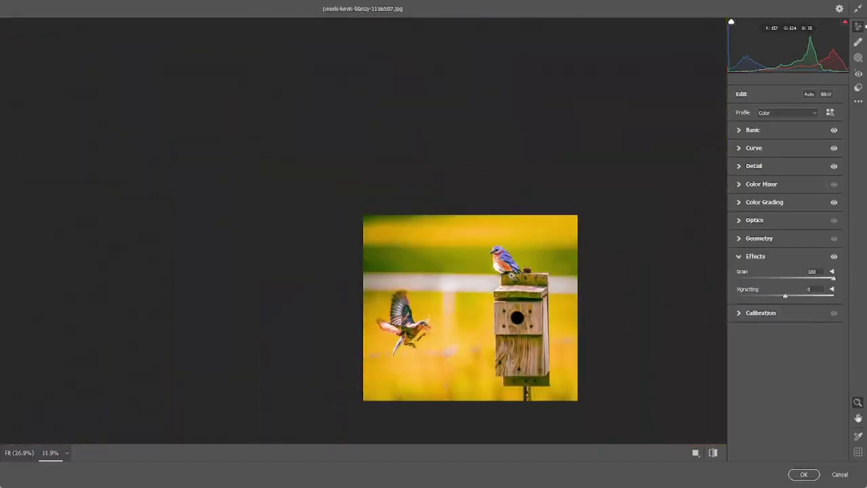
scroll(585, 305, "up", 2)
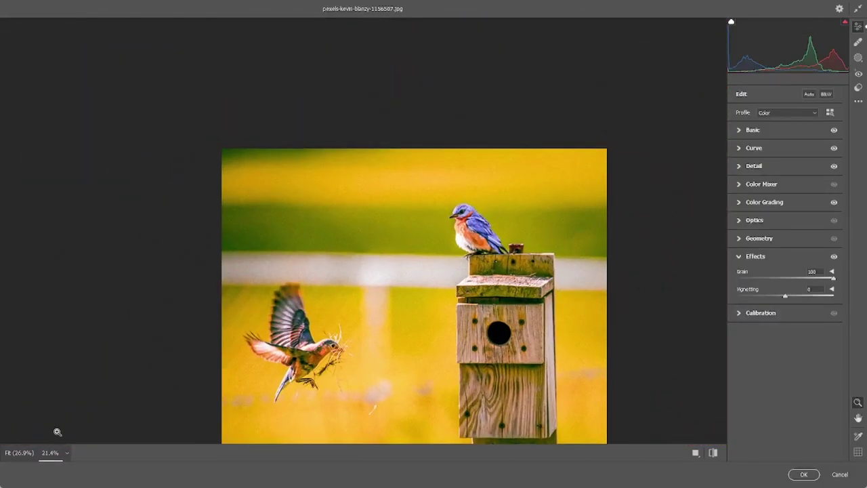
left_click(19, 453)
Lower Grain to 43 and try strong white and dark Effects vignettes
left_click_drag(793, 278, 778, 280)
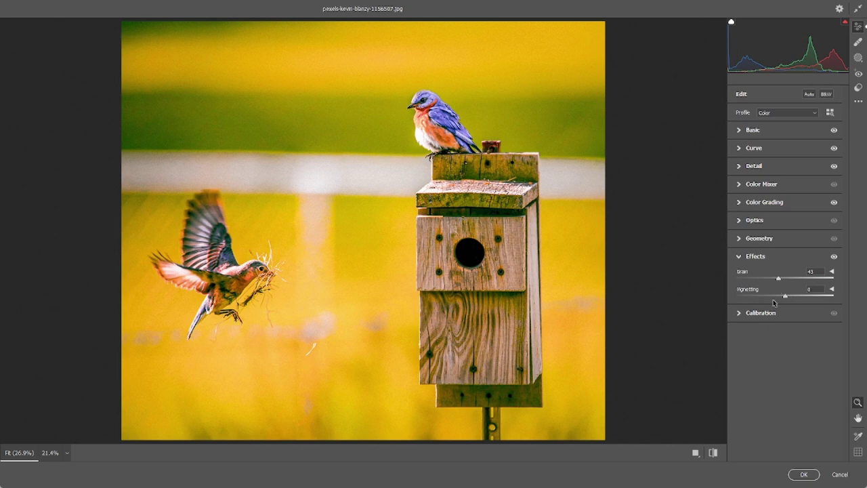
mouse_move(786, 297)
left_mouse_down()
mouse_move(865, 293)
mouse_move(804, 302)
left_mouse_up()
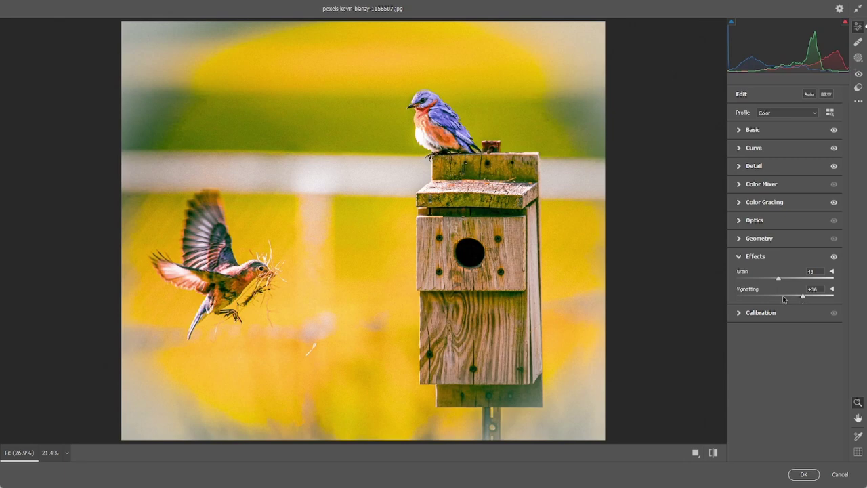
mouse_move(778, 300)
left_mouse_down()
mouse_move(736, 302)
mouse_move(744, 302)
left_mouse_up()
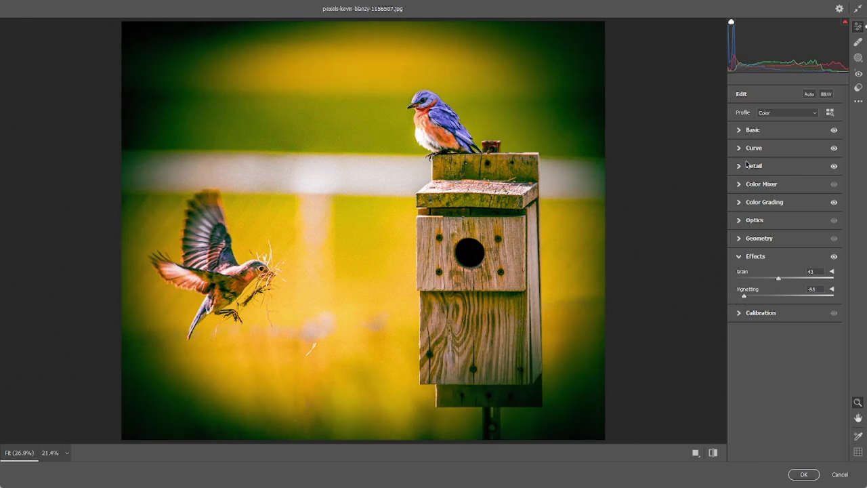
left_click(766, 220)
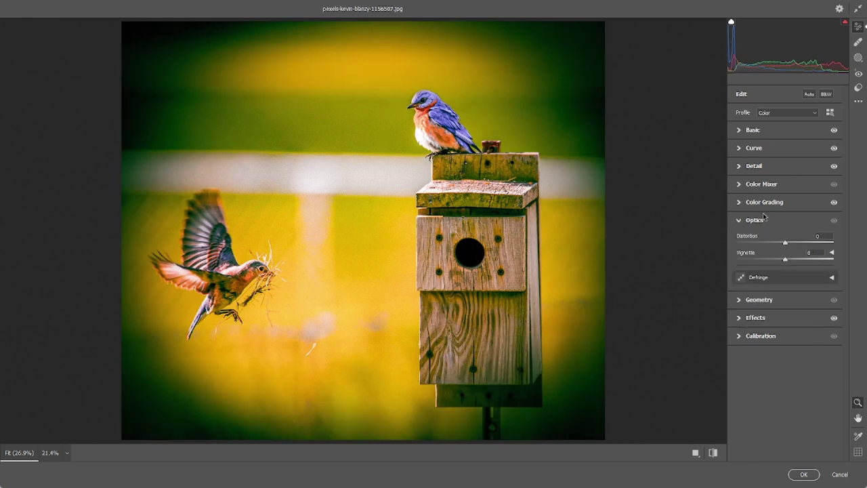
left_click(765, 218)
left_click(767, 204)
left_click(767, 203)
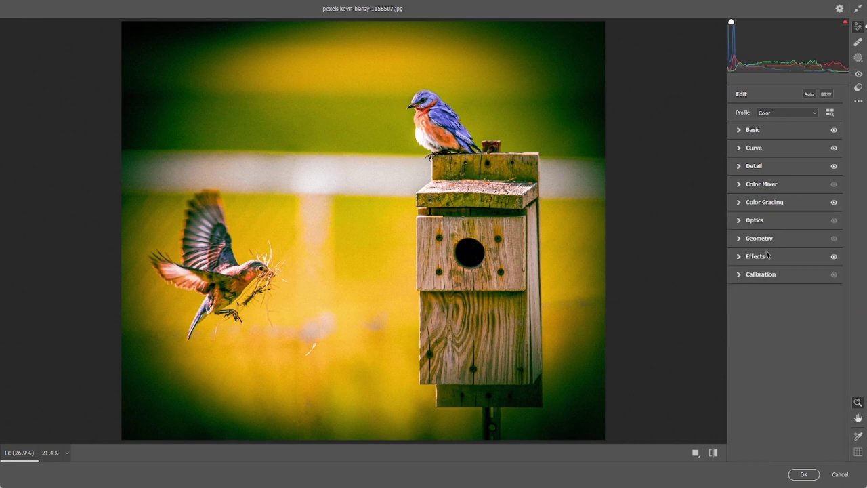
Try a lightening Optics vignette, then return Effects Vignetting to 0
left_click(767, 225)
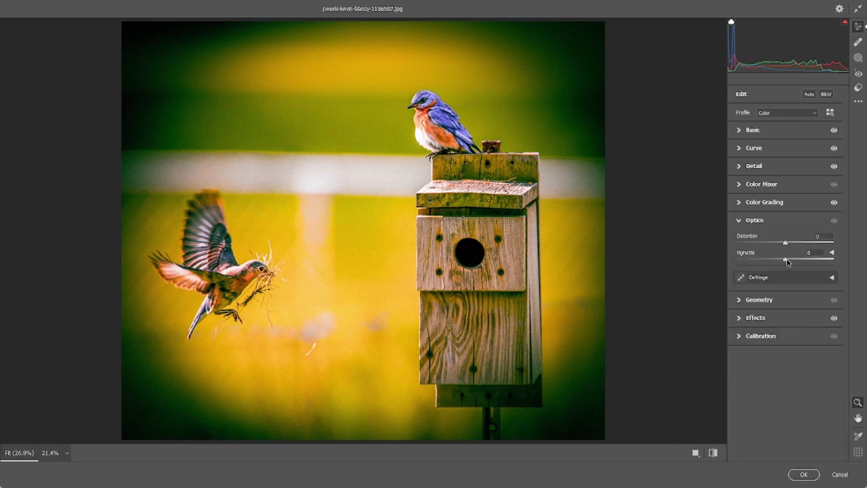
left_click_drag(786, 262, 833, 260)
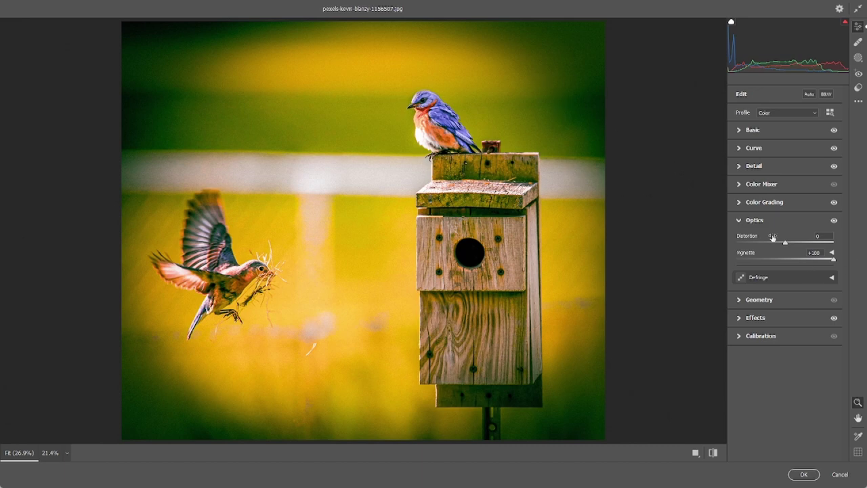
mouse_move(833, 259)
left_mouse_down()
mouse_move(772, 257)
mouse_move(790, 259)
left_mouse_up()
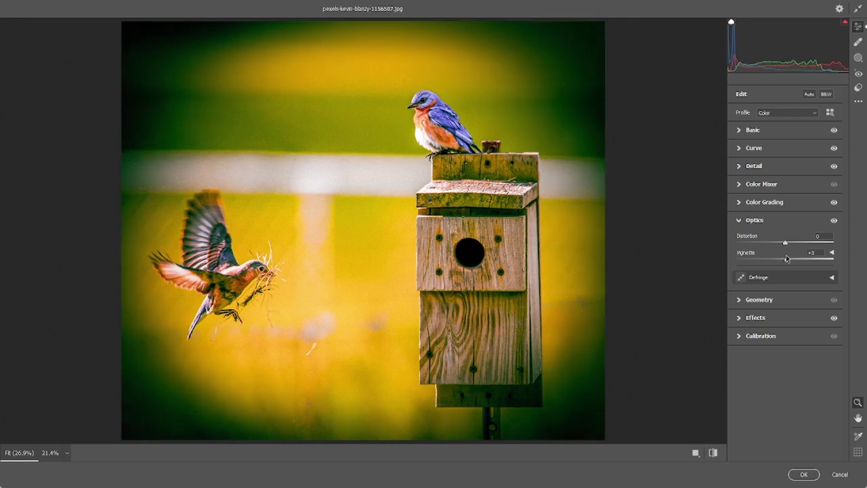
left_click(790, 221)
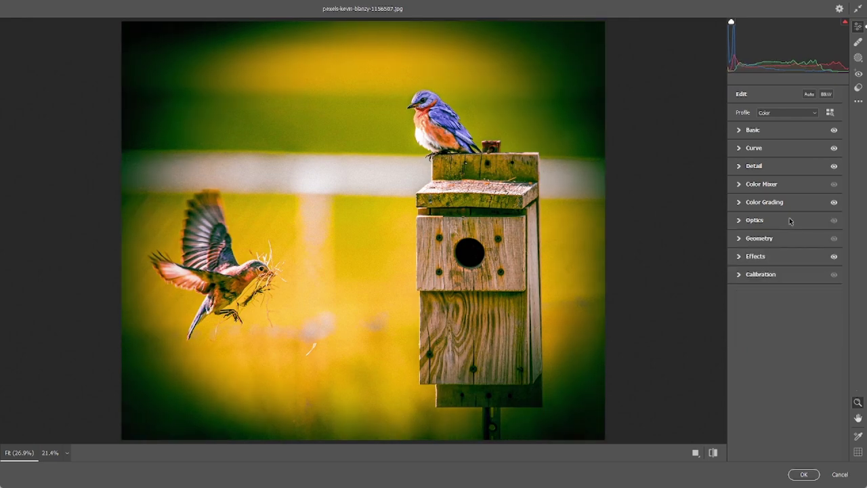
left_click(774, 255)
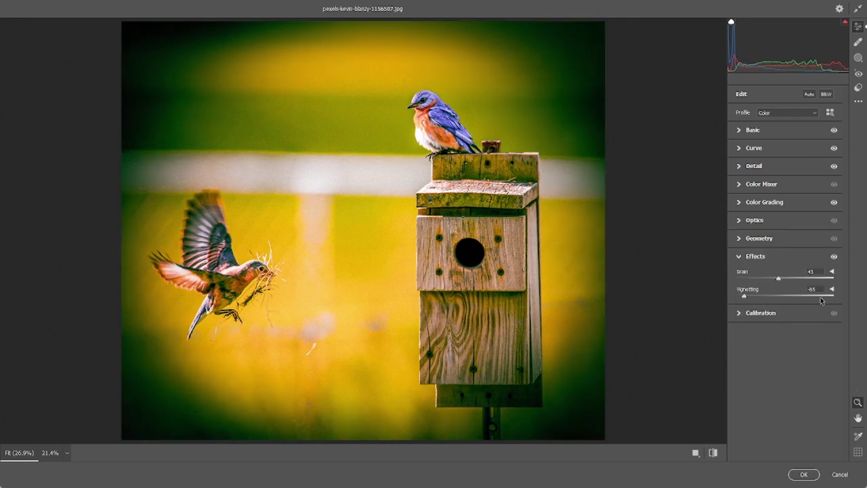
left_click_drag(744, 296, 785, 301)
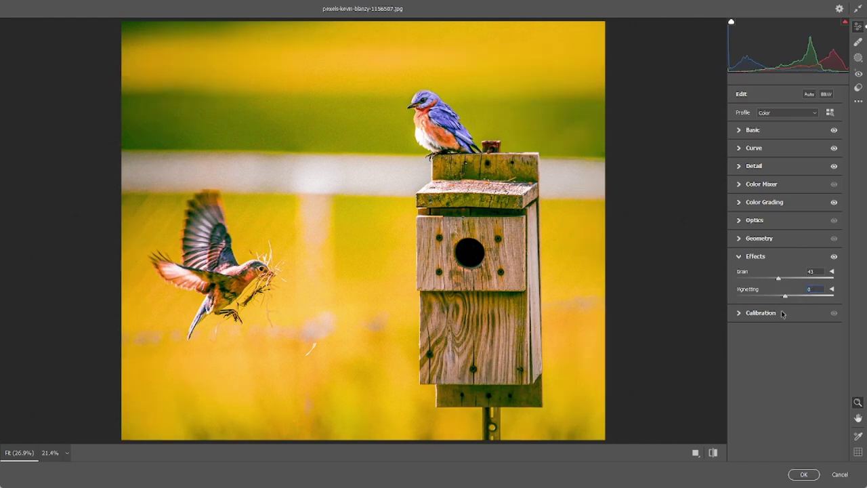
Set Calibration primaries hue/saturation: Red -28/-14, Green +7/+26, Blue -25/+10
left_click(743, 313)
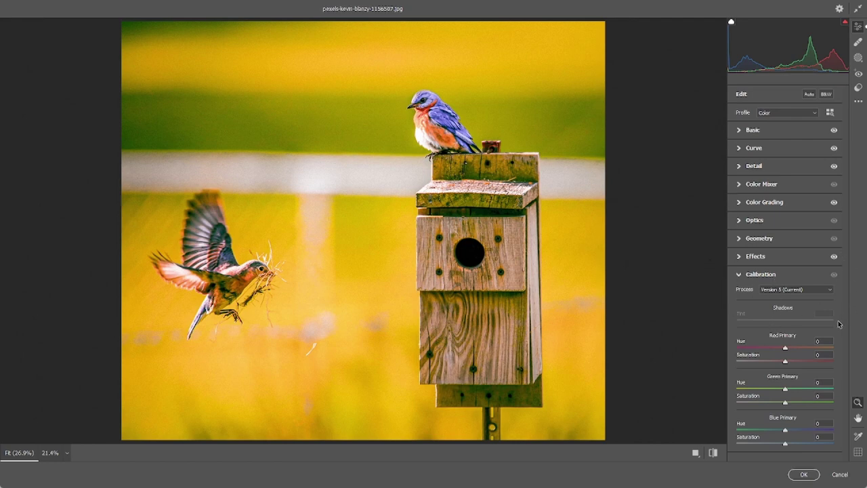
mouse_move(785, 347)
left_mouse_down()
mouse_move(753, 351)
mouse_move(788, 349)
left_mouse_up()
mouse_move(788, 348)
left_mouse_down()
mouse_move(746, 349)
mouse_move(765, 352)
mouse_move(757, 356)
mouse_move(776, 351)
left_mouse_up()
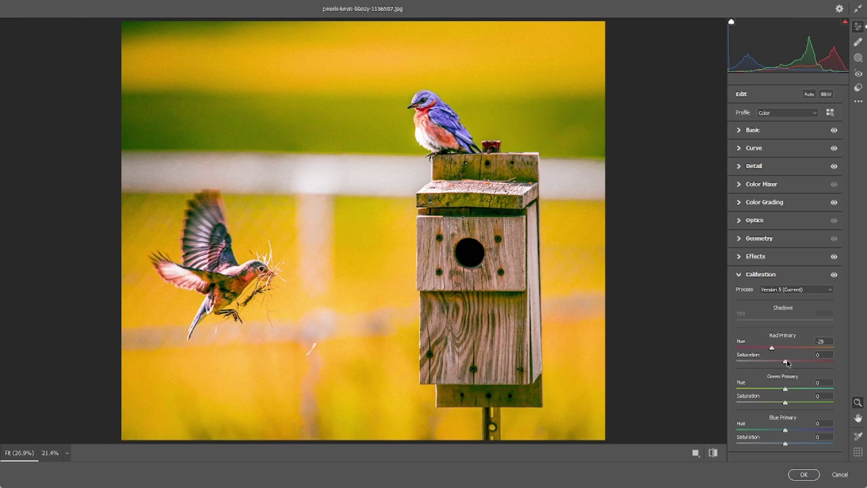
mouse_move(786, 362)
left_mouse_down()
mouse_move(796, 364)
mouse_move(780, 362)
left_mouse_up()
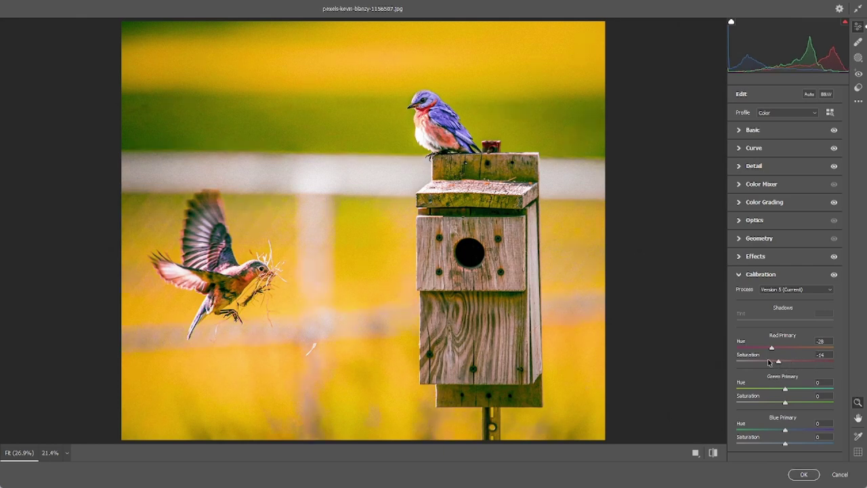
mouse_move(786, 389)
left_mouse_down()
mouse_move(767, 389)
mouse_move(789, 391)
left_mouse_up()
left_click(800, 389)
left_click_drag(792, 403, 798, 403)
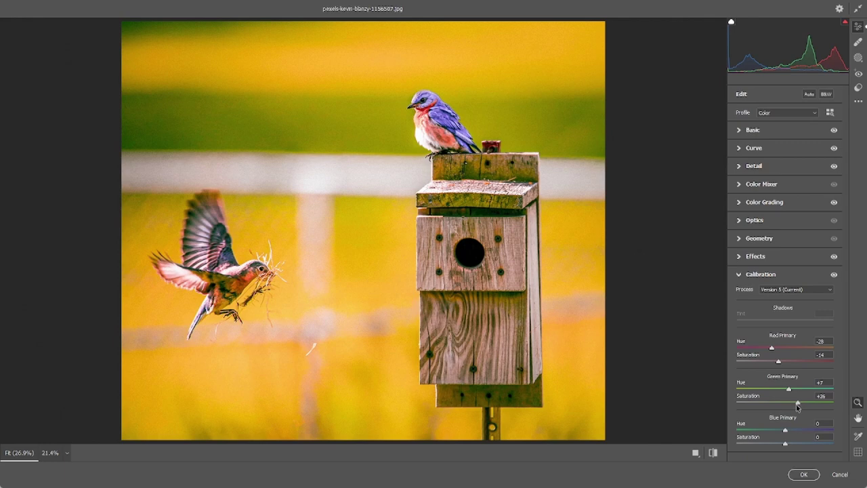
left_click(773, 430)
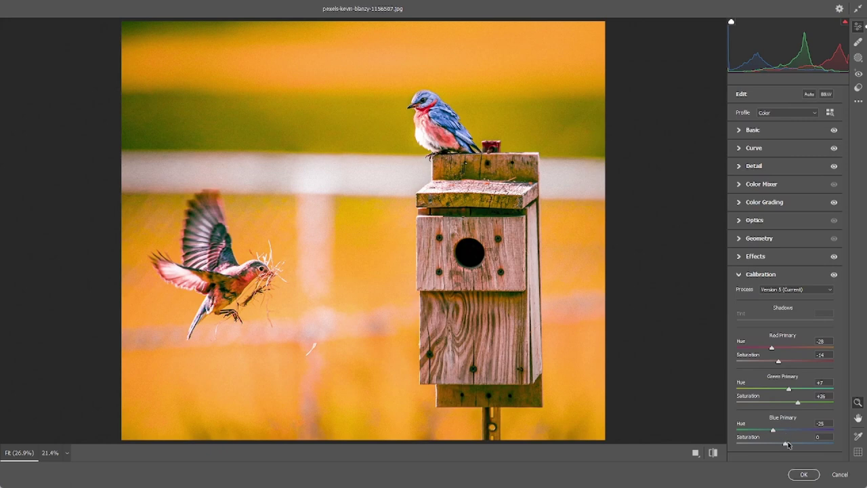
left_click_drag(790, 444, 792, 445)
left_click(786, 275)
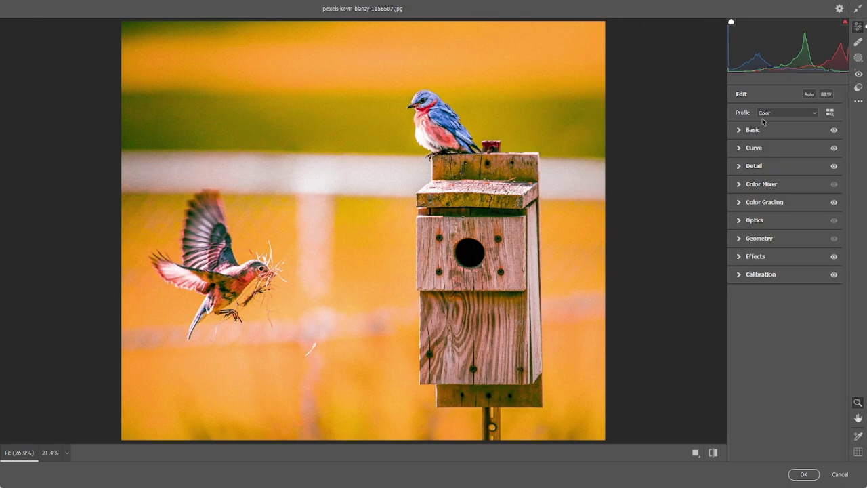
Review the Basic and Detail settings, then commit the Camera Raw Filter as a smart filter
left_click(753, 132)
left_click(750, 167)
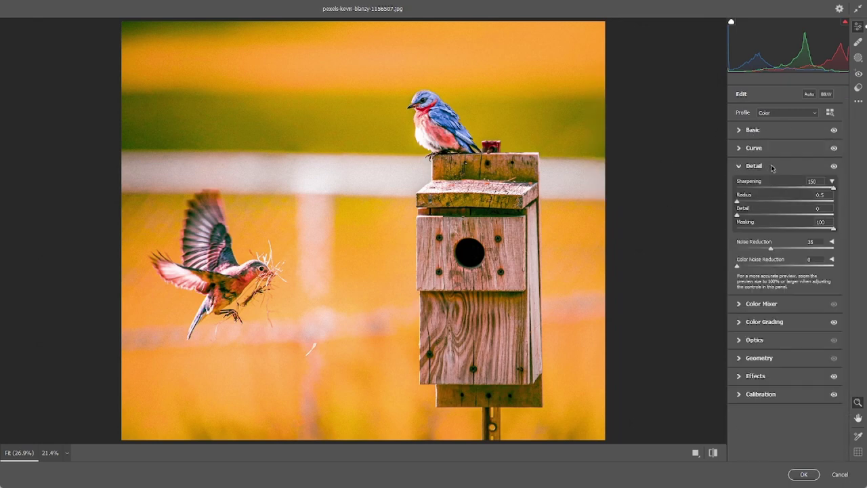
left_click(771, 168)
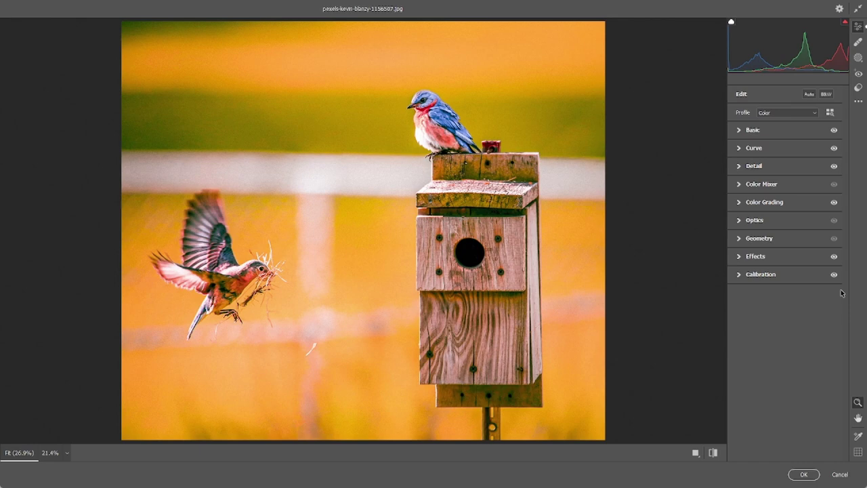
left_click(801, 474)
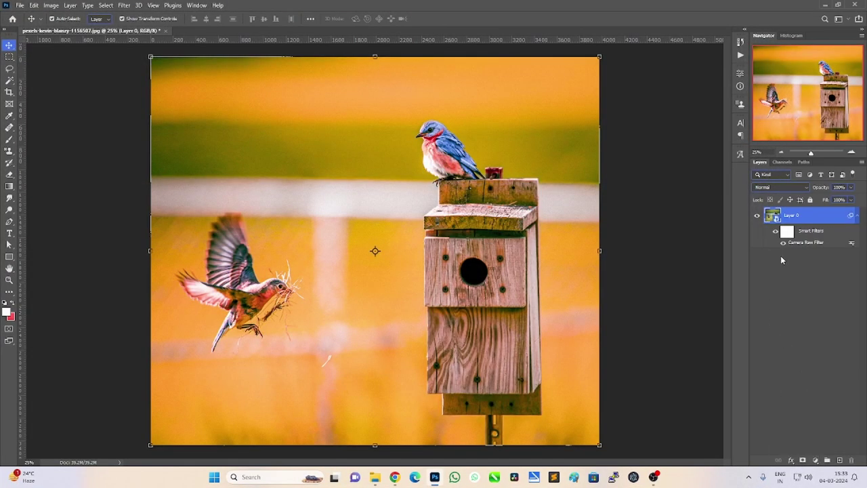
left_click(783, 243)
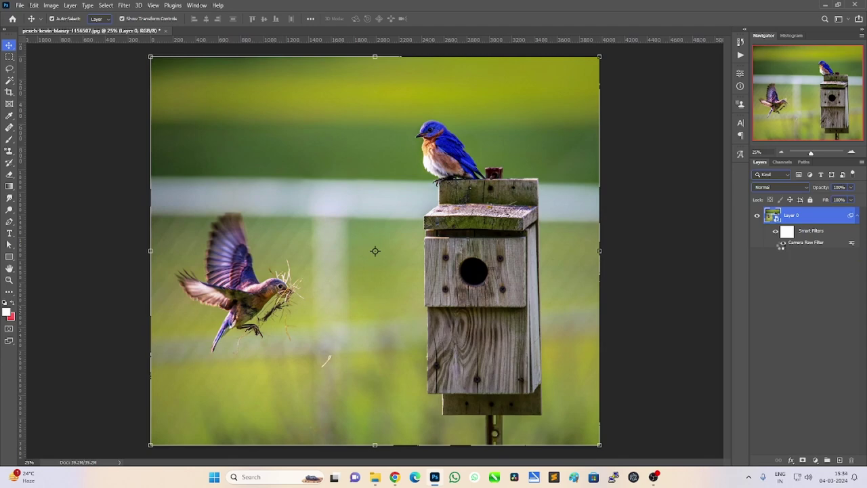
left_click(783, 242)
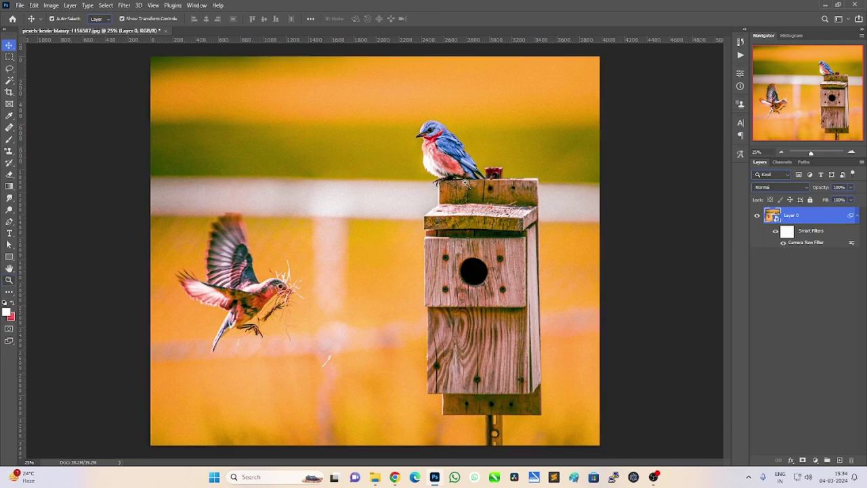
key("z")
left_click_drag(449, 190, 430, 188)
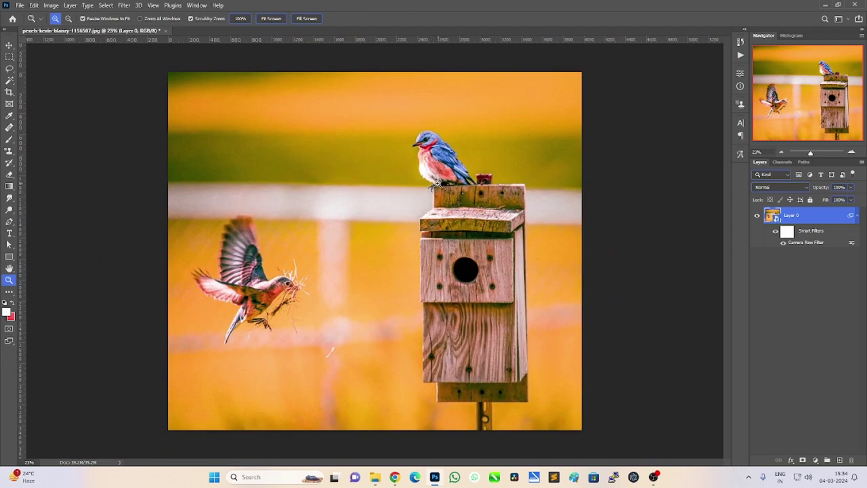